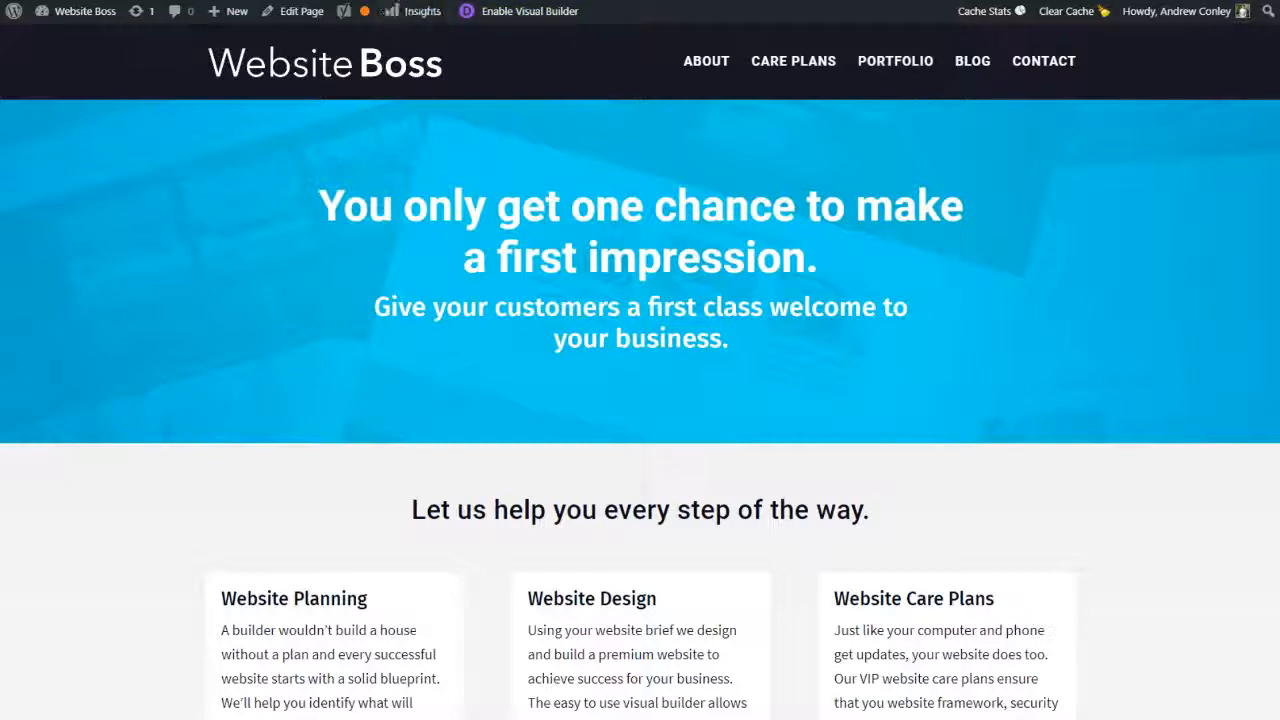
mouse_move(78, 14)
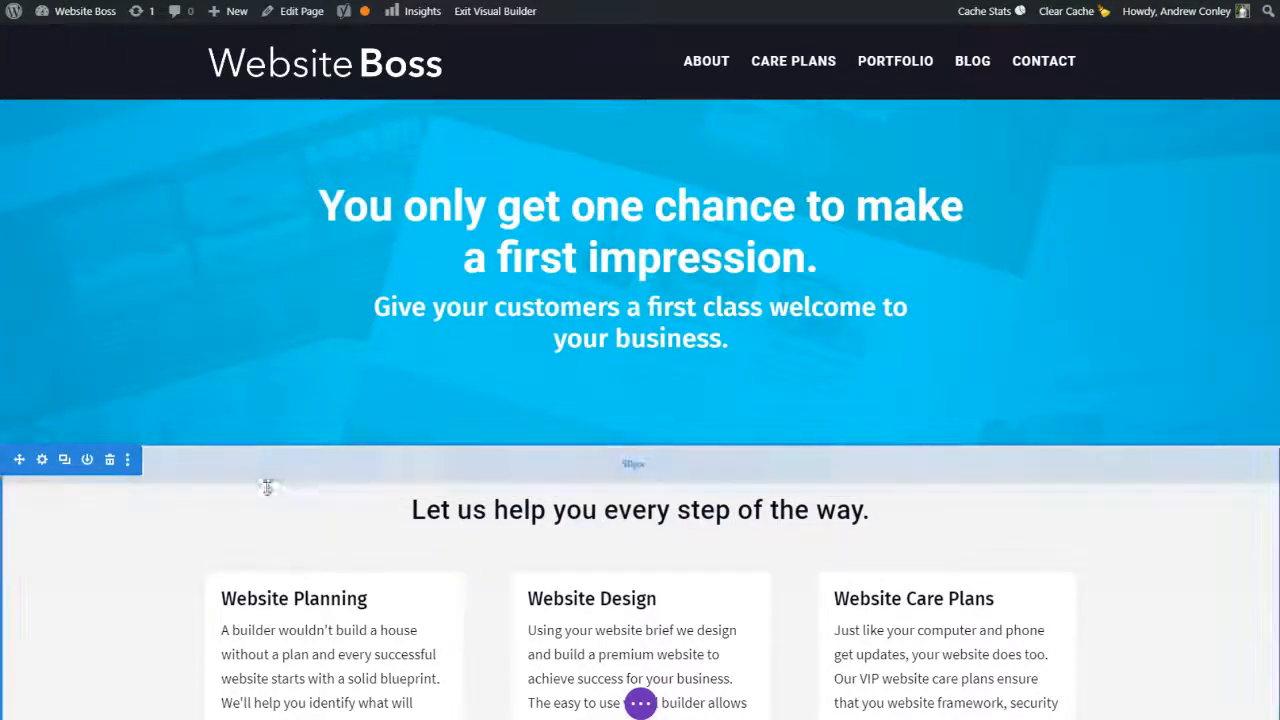
scroll(262, 485, "down", 2)
scroll(686, 426, "up", 2)
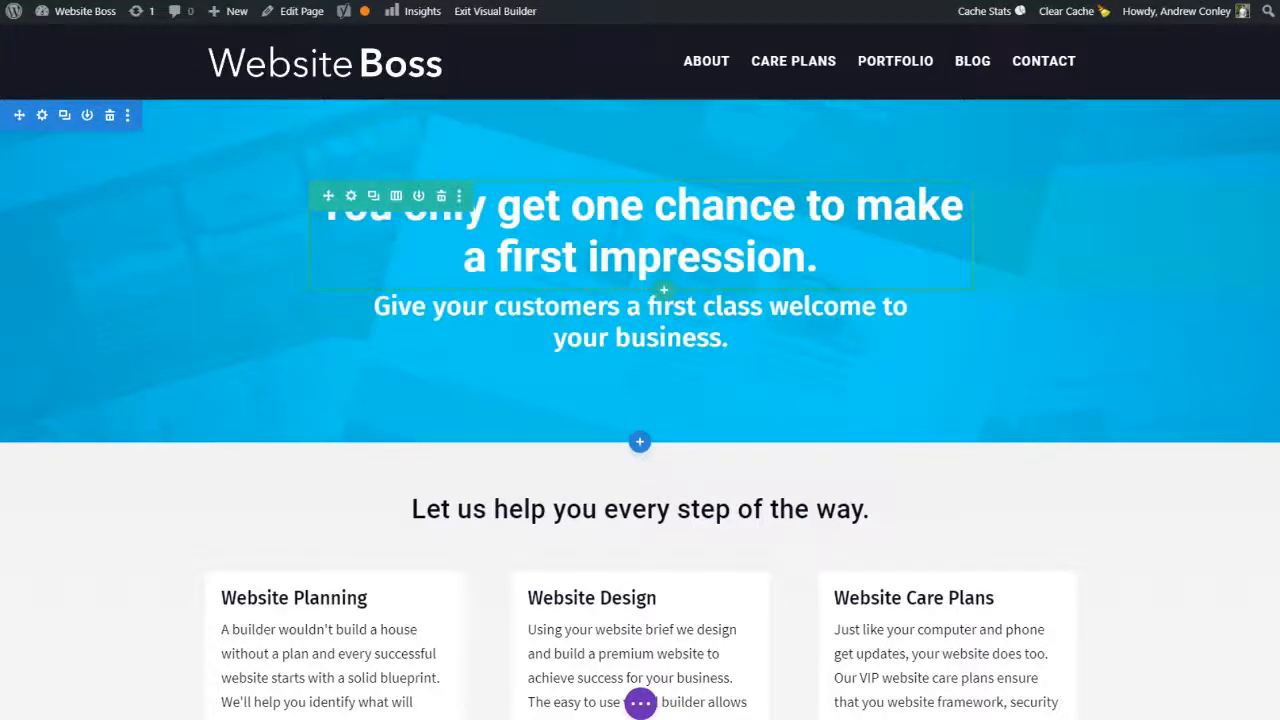
Try replacing "website a" in the Website Planning paragraph with "ABCDEFG" directly on the page
scroll(965, 358, "down", 4)
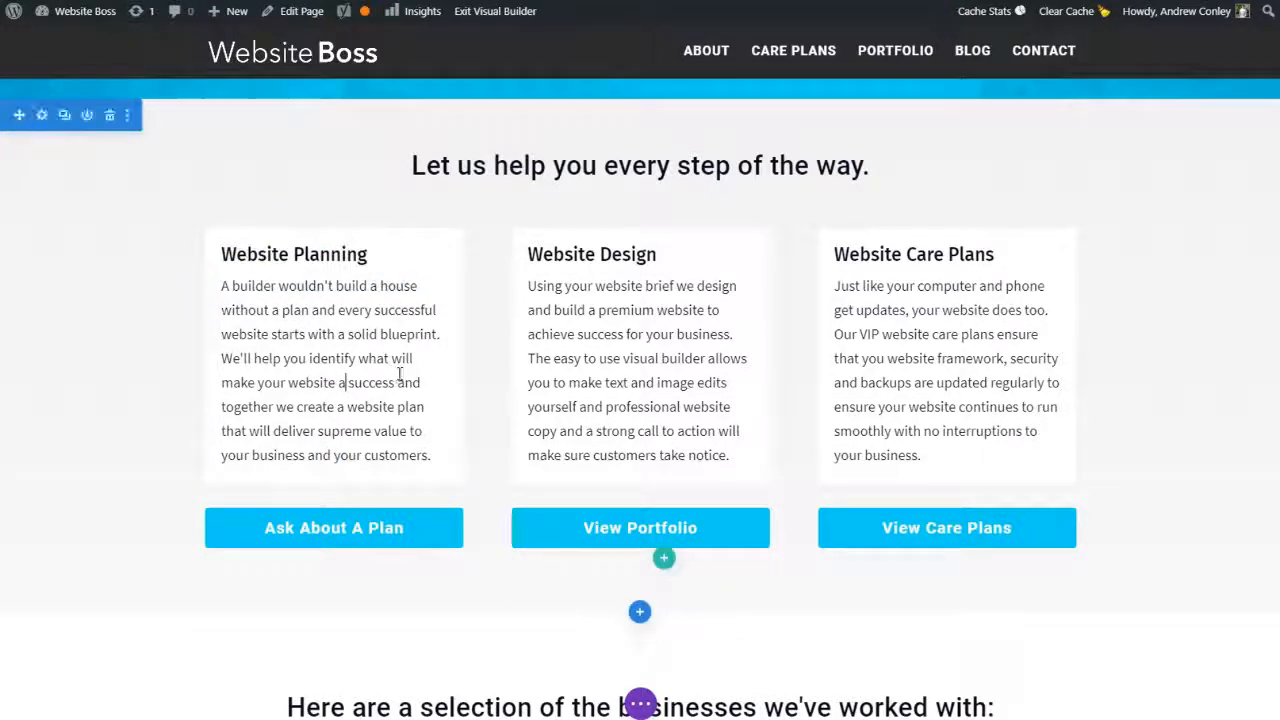
key("BackSpace")
key("BackSpace")
key("BackSpace")
key("BackSpace")
key("BackSpace")
key("BackSpace")
key("BackSpace")
key("BackSpace")
key("BackSpace")
key("BackSpace")
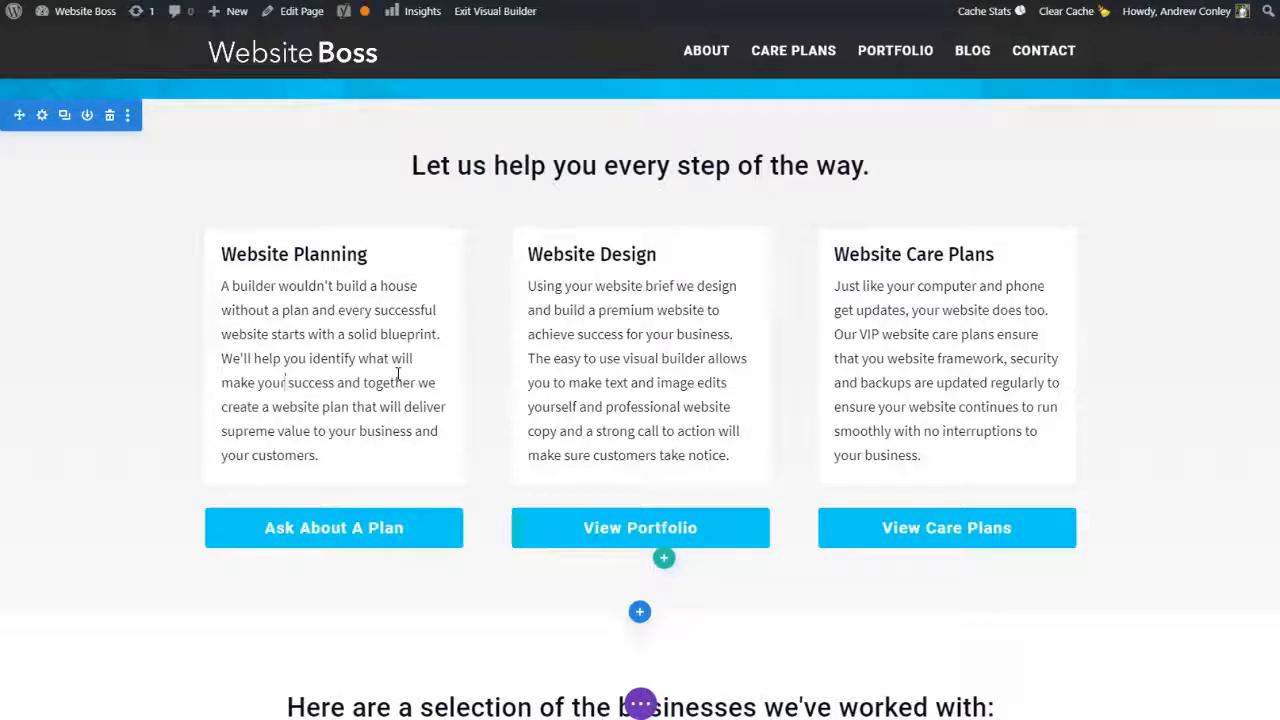
type("ABCDEFG")
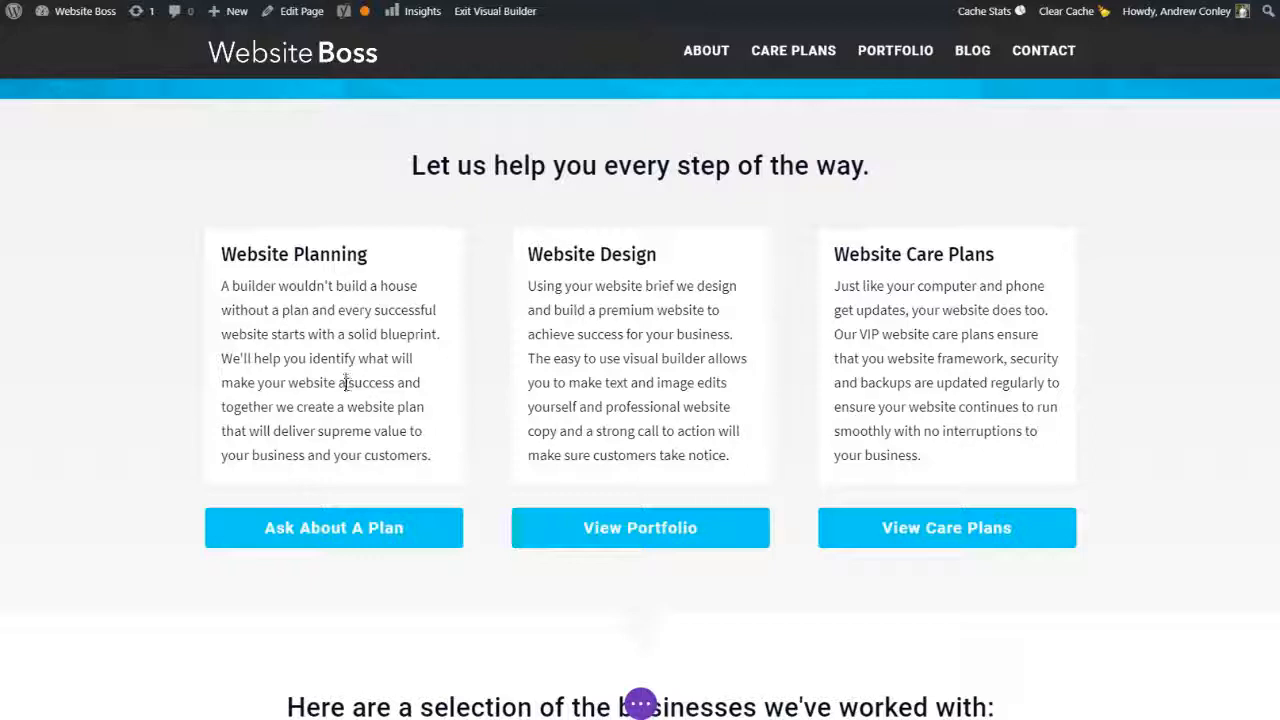
Replace "website a" in the Website Planning paragraph with the placeholder text "ffdfddfddfdf" directly on the page
left_click_drag(345, 383, 287, 383)
type("ffdfd")
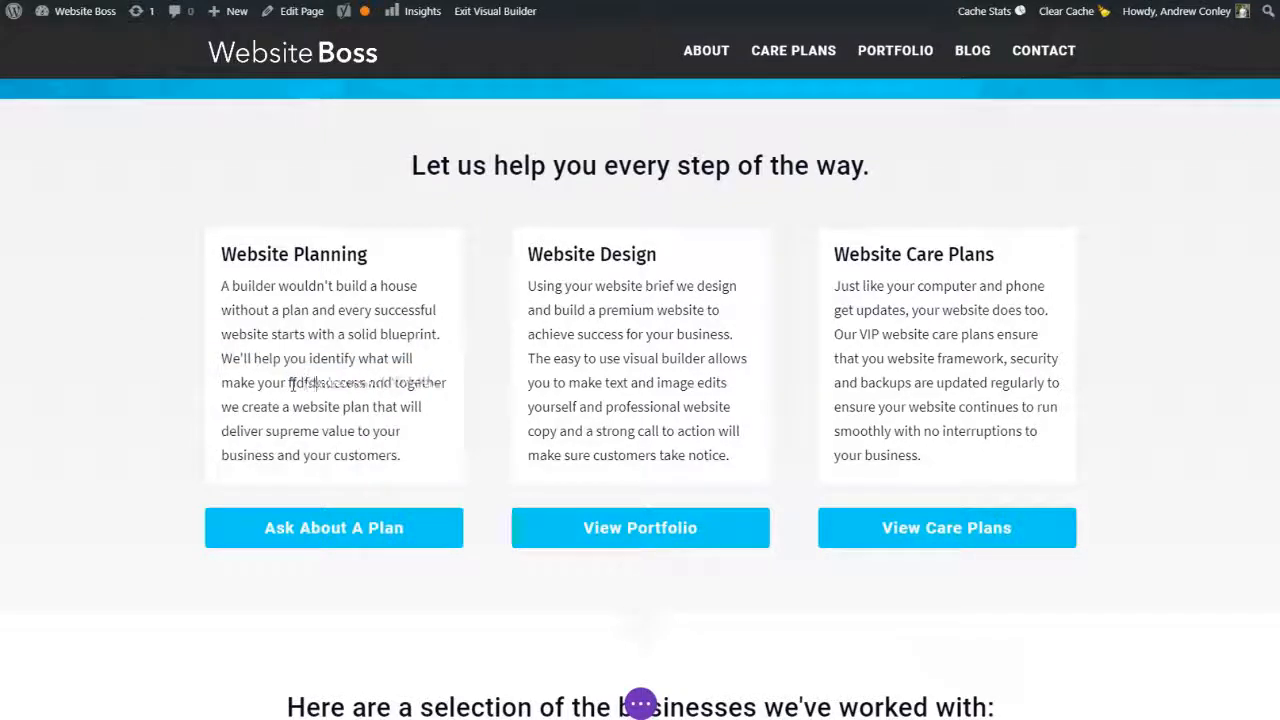
type("ddfdfdfdf")
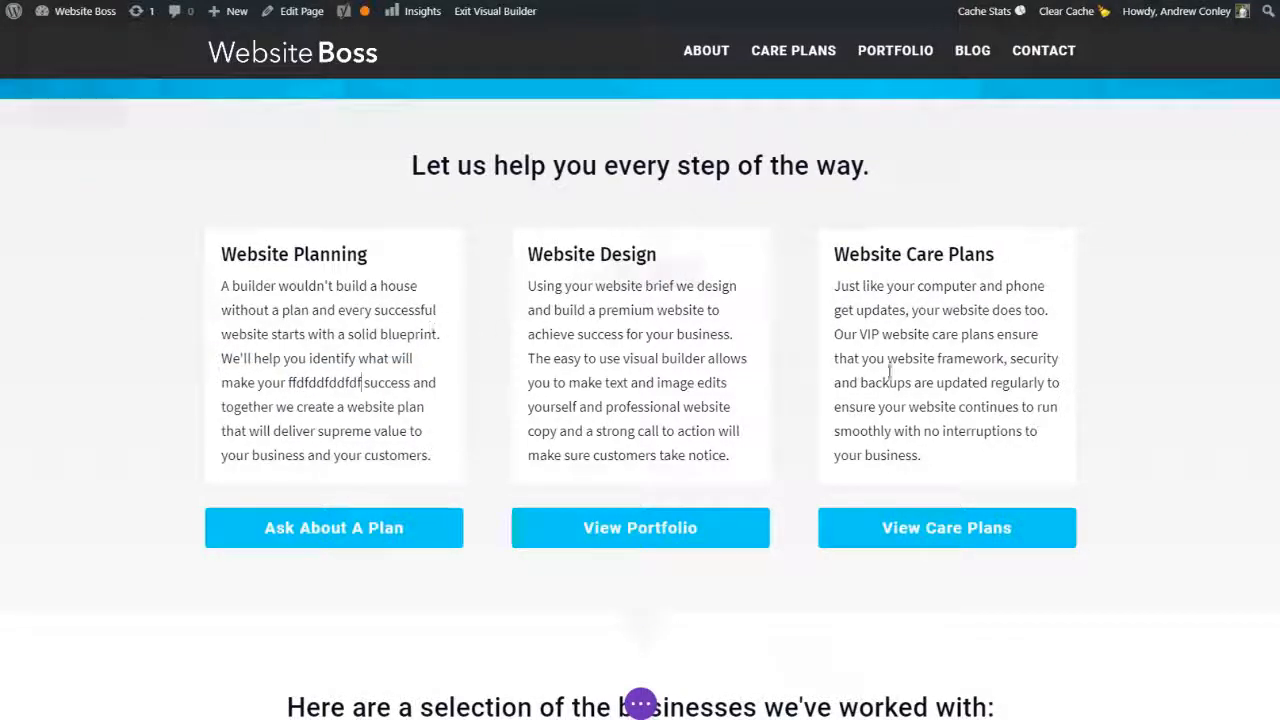
left_click(1205, 275)
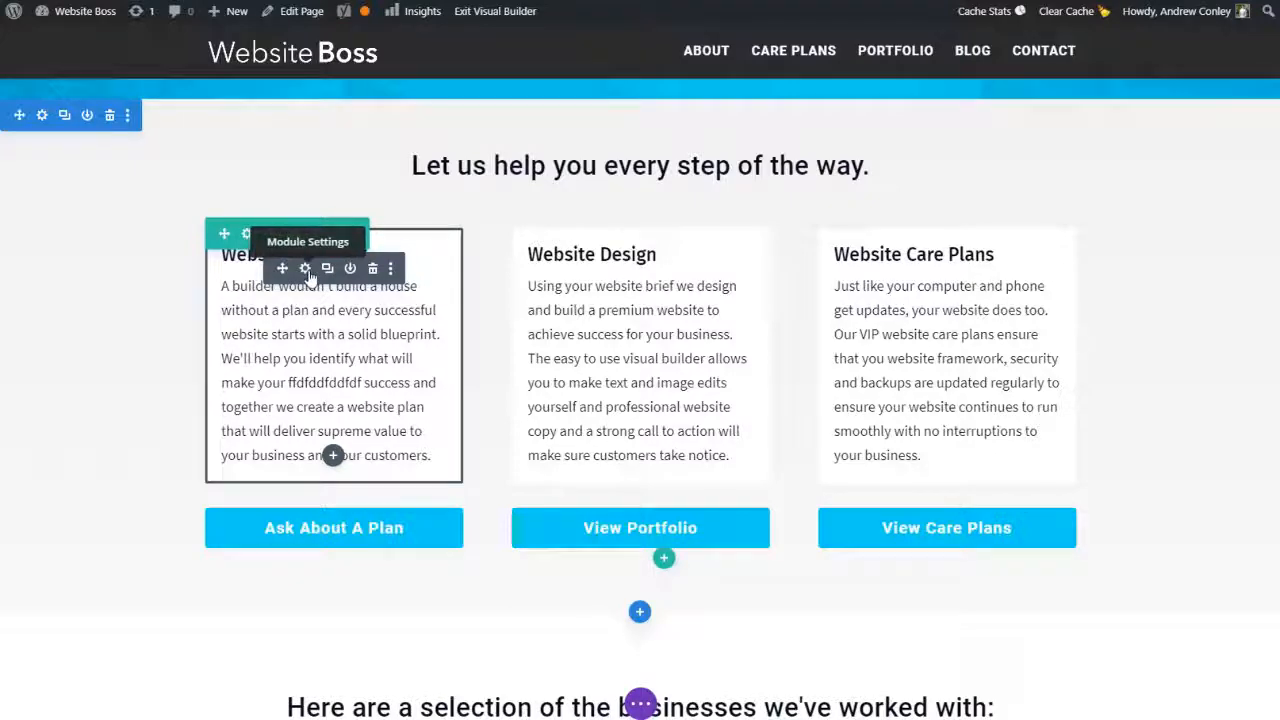
Open the Website Planning text module's settings and review the text design options such as font, weight and style
left_click(306, 269)
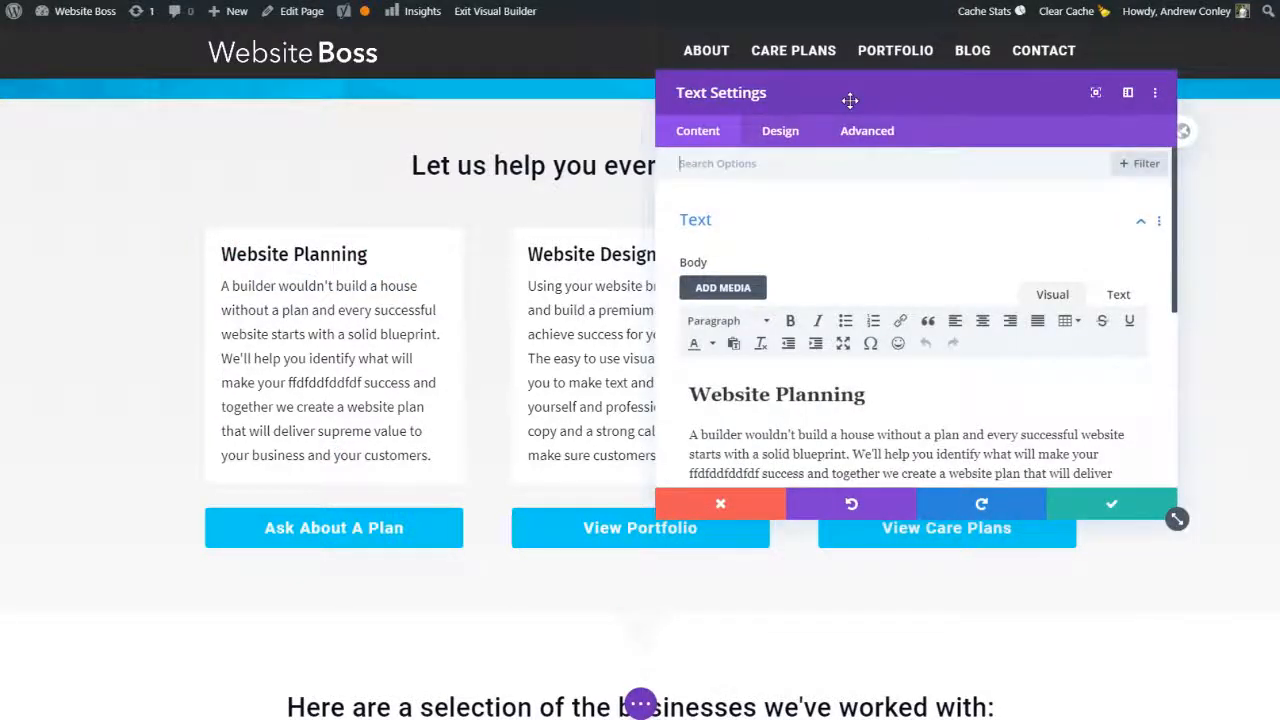
left_click_drag(849, 100, 881, 133)
left_click(815, 168)
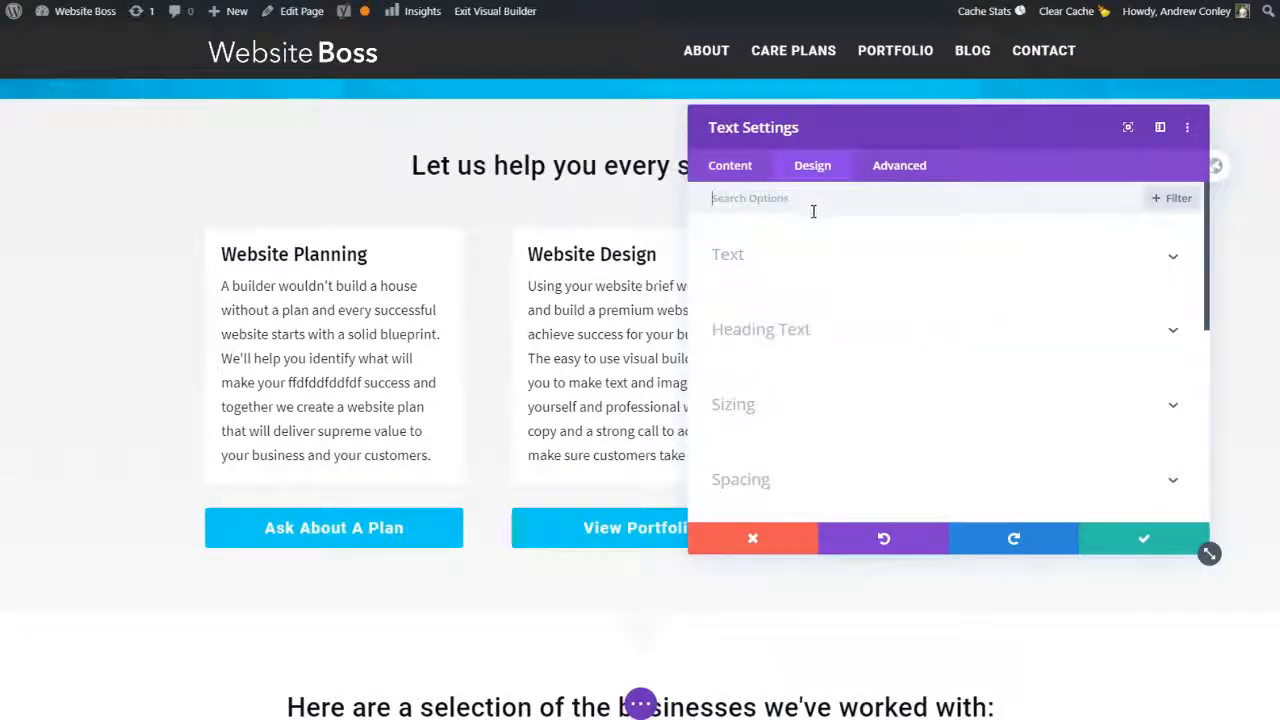
left_click(766, 254)
scroll(779, 300, "down", 1)
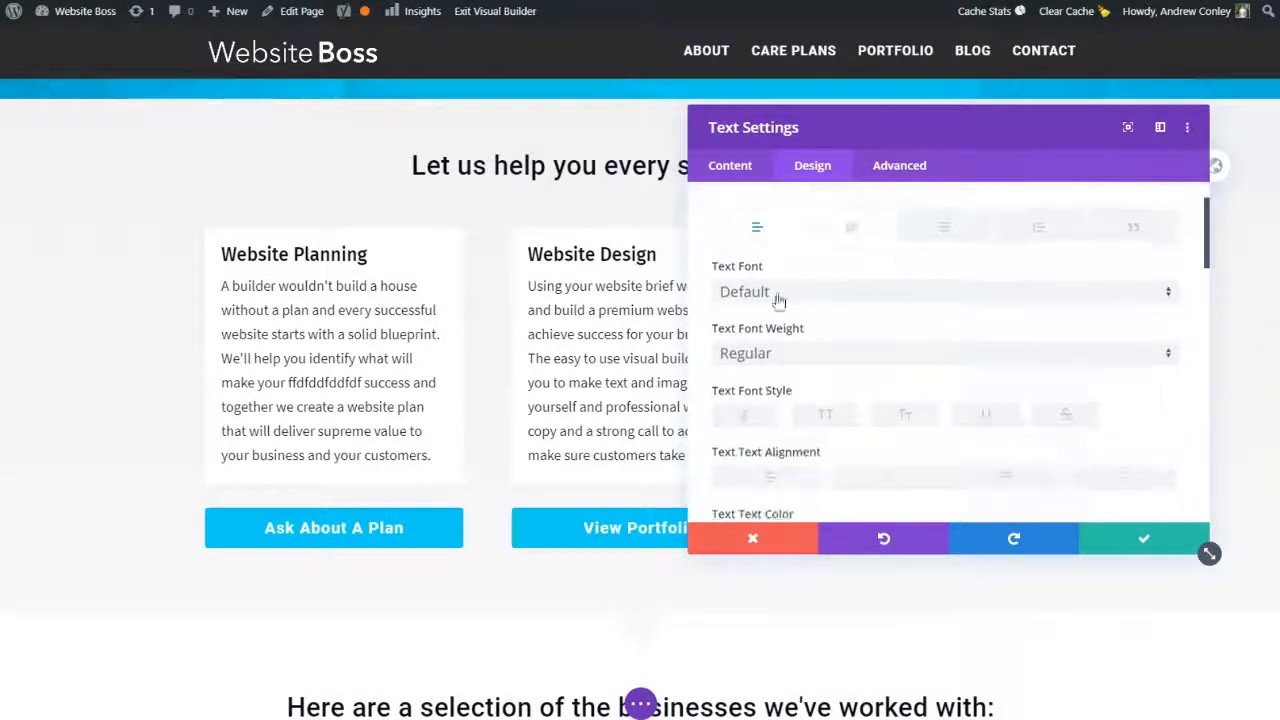
scroll(891, 303, "down", 1)
scroll(870, 310, "up", 1)
scroll(860, 314, "down", 1)
scroll(800, 250, "up", 2)
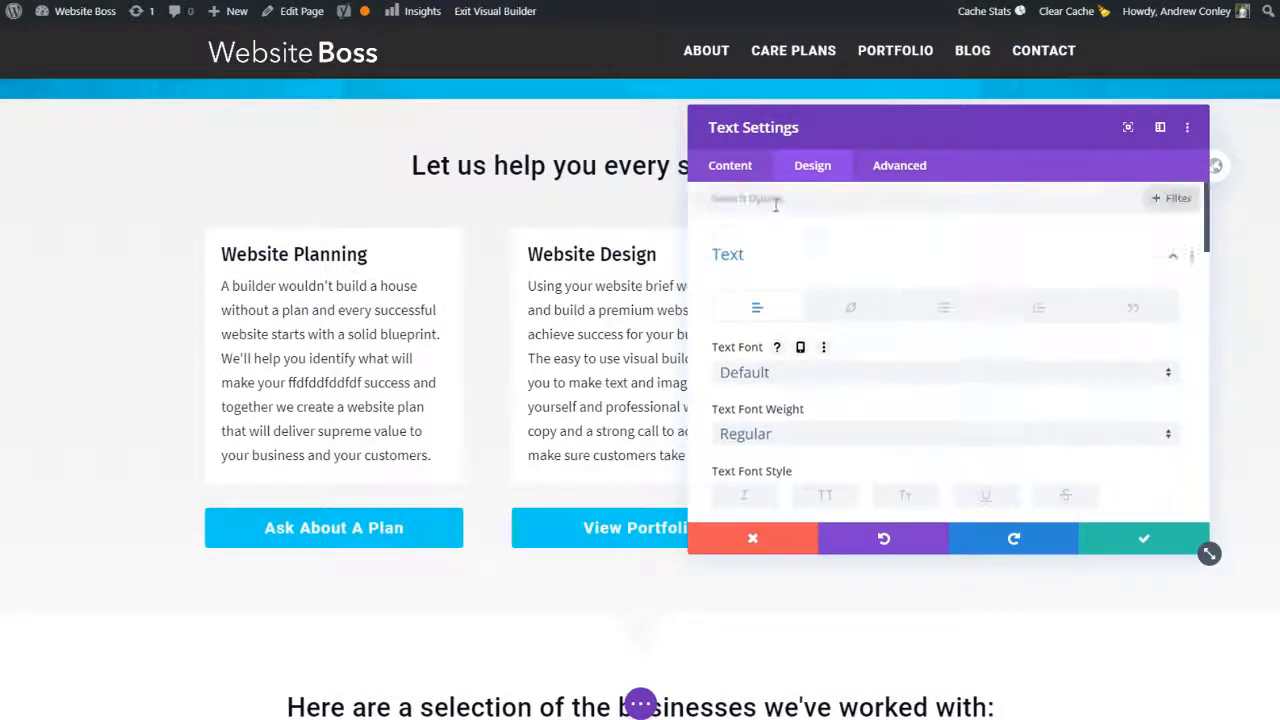
Try replacing the placeholder word in the Website Planning module's body content with "change the text", and discard the module edits
left_click(731, 178)
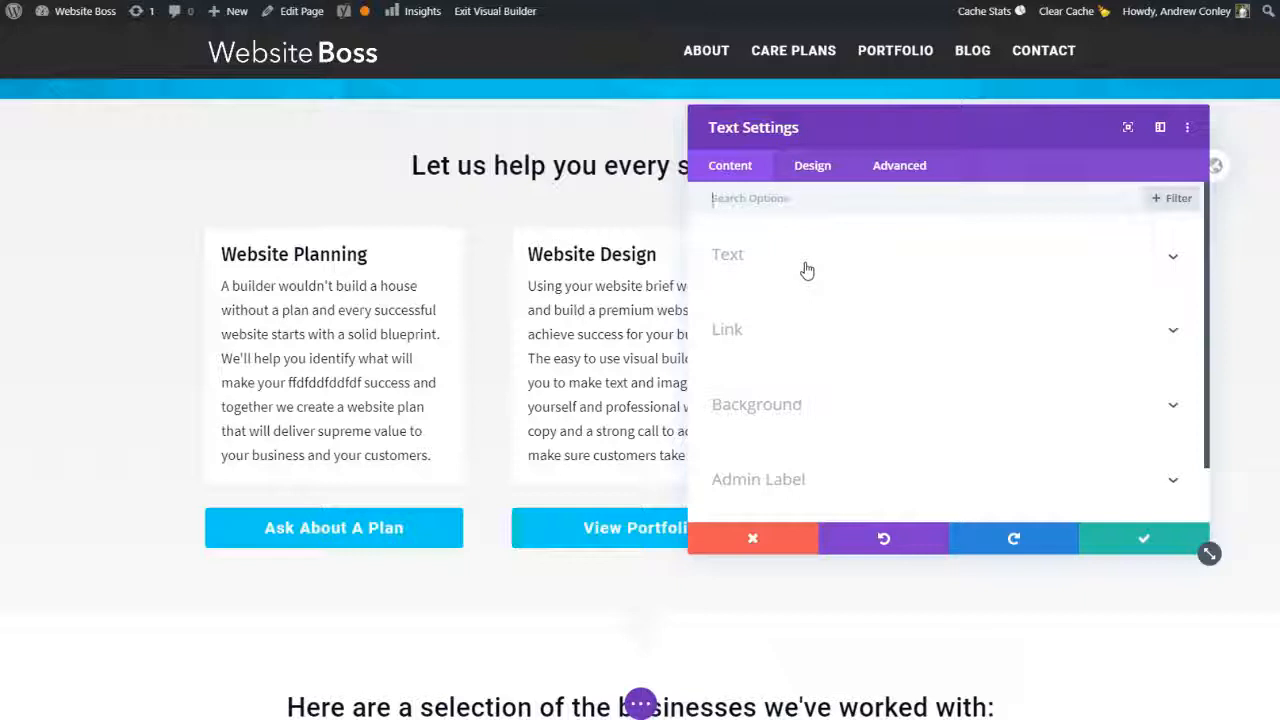
left_click(735, 256)
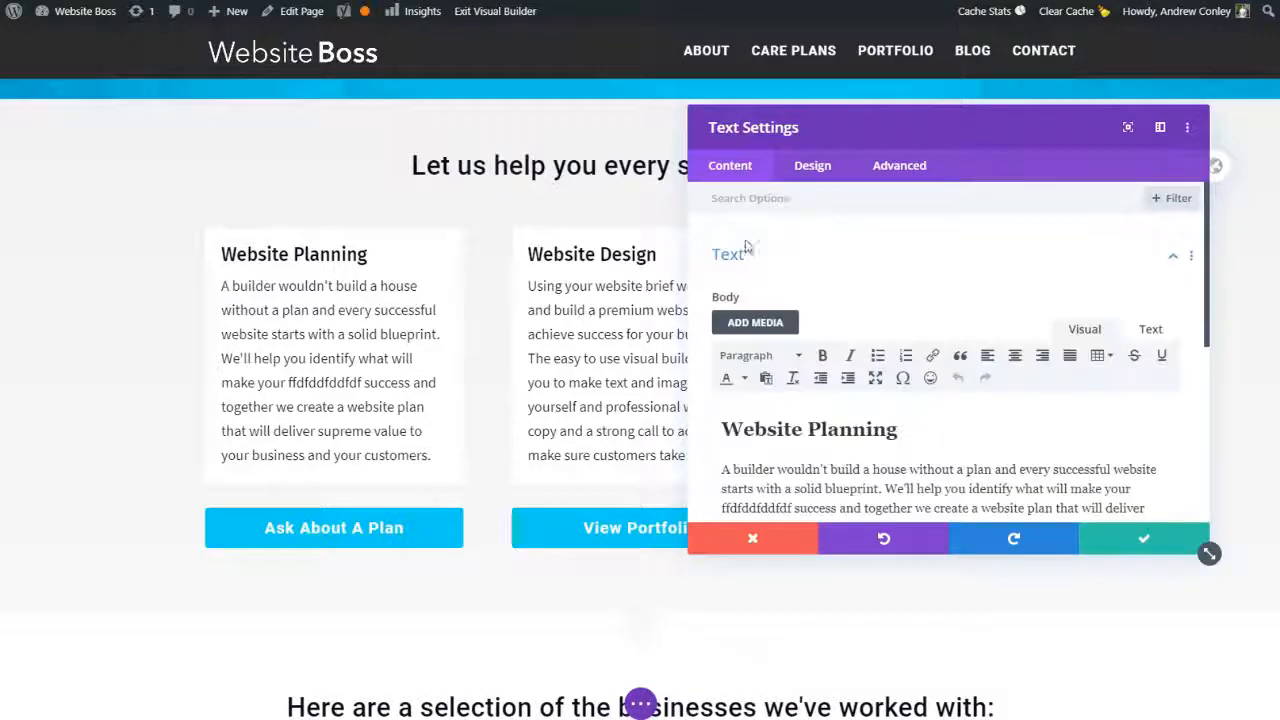
left_click_drag(1205, 549, 1167, 653)
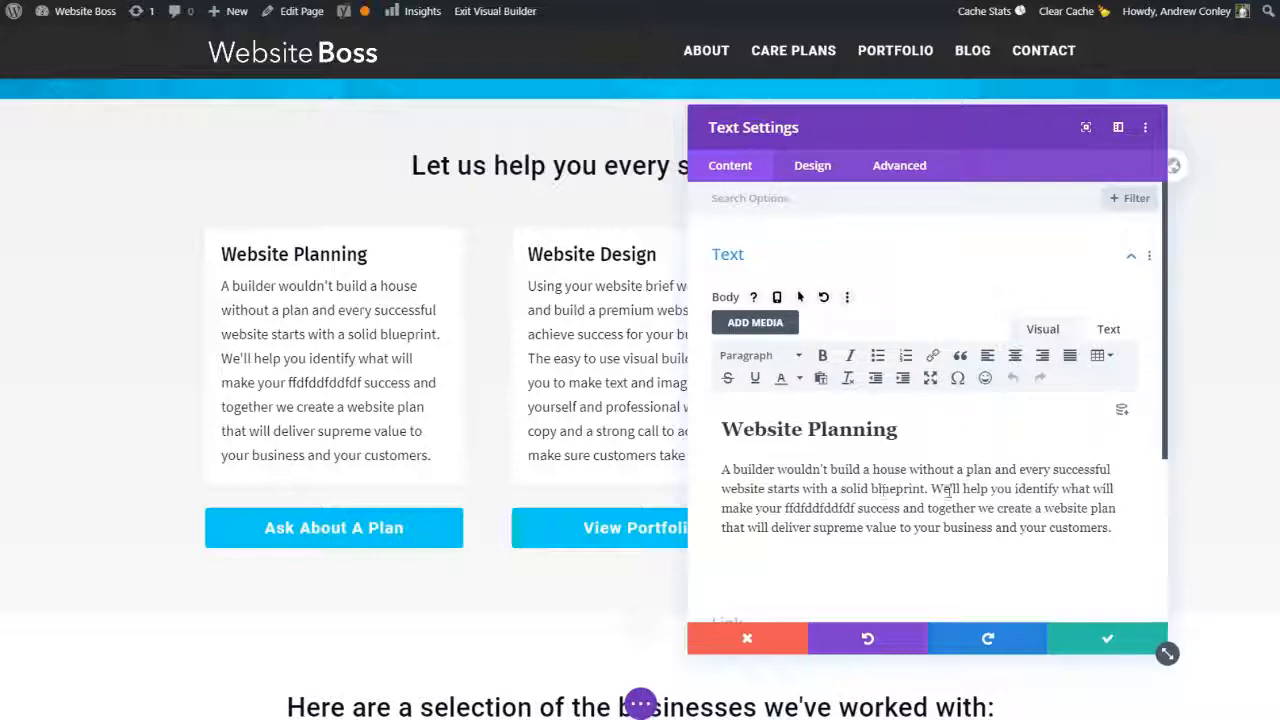
left_click_drag(855, 507, 789, 508)
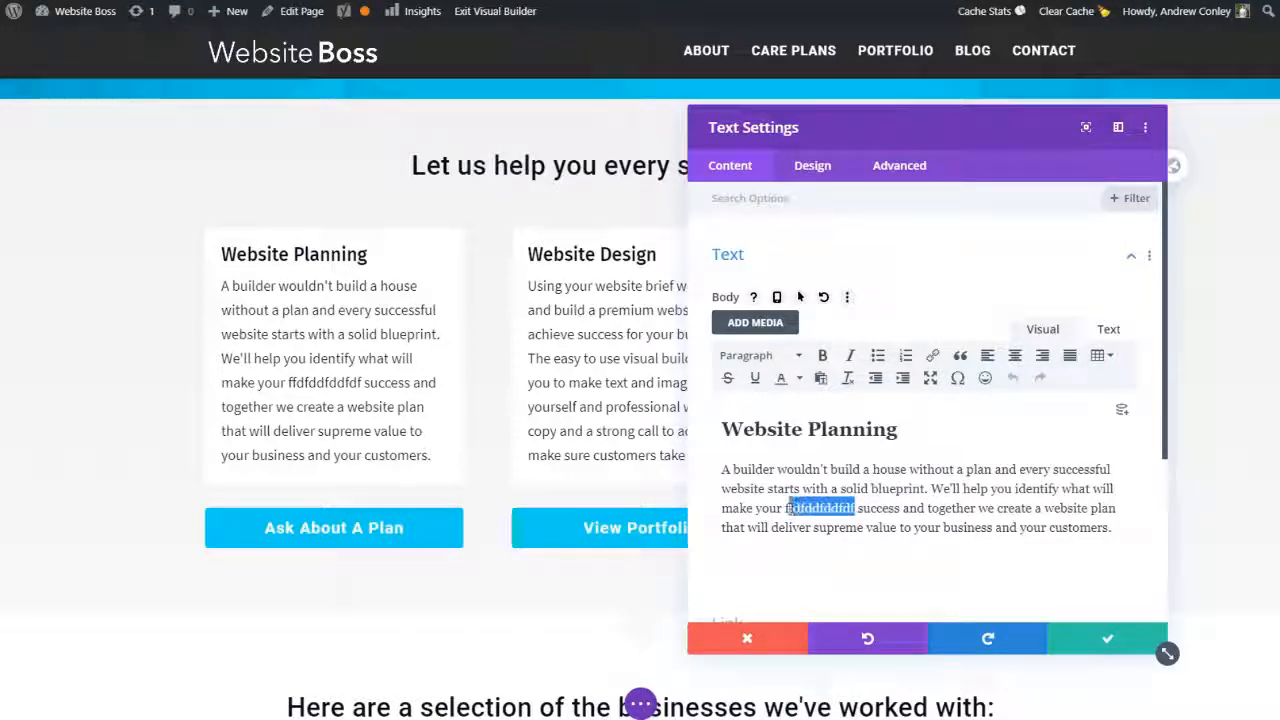
type("change")
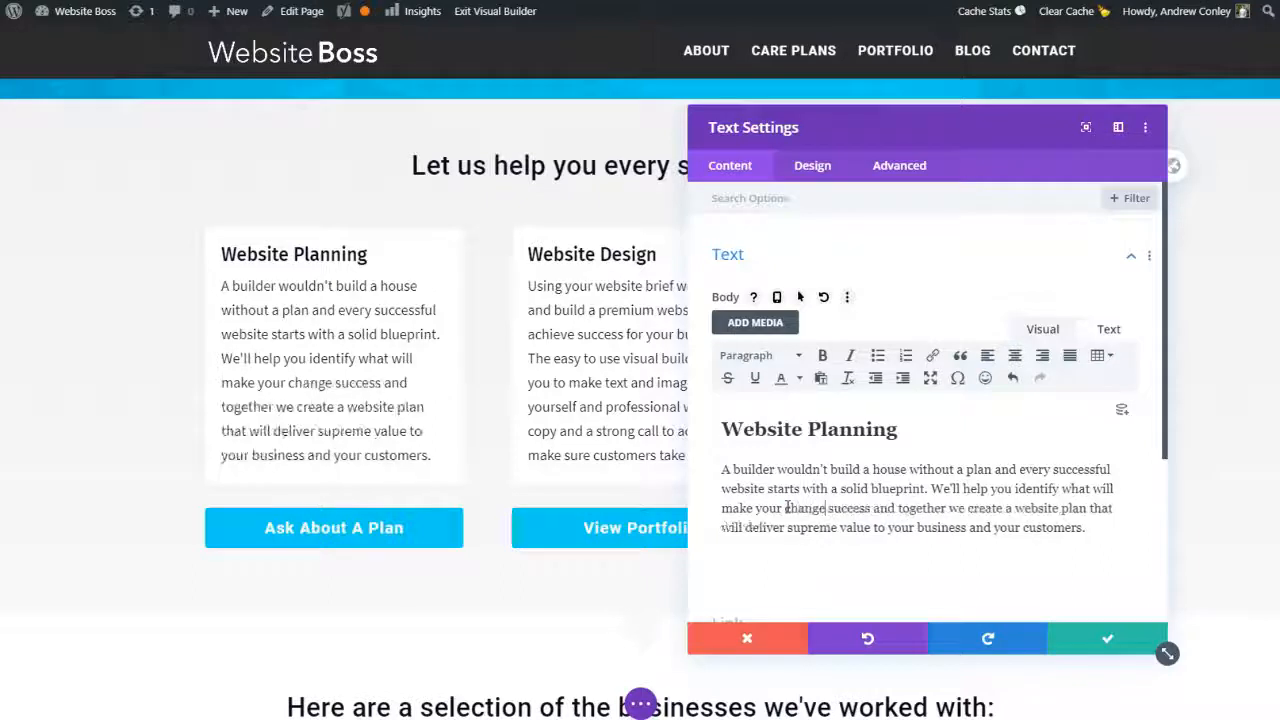
type(" the text")
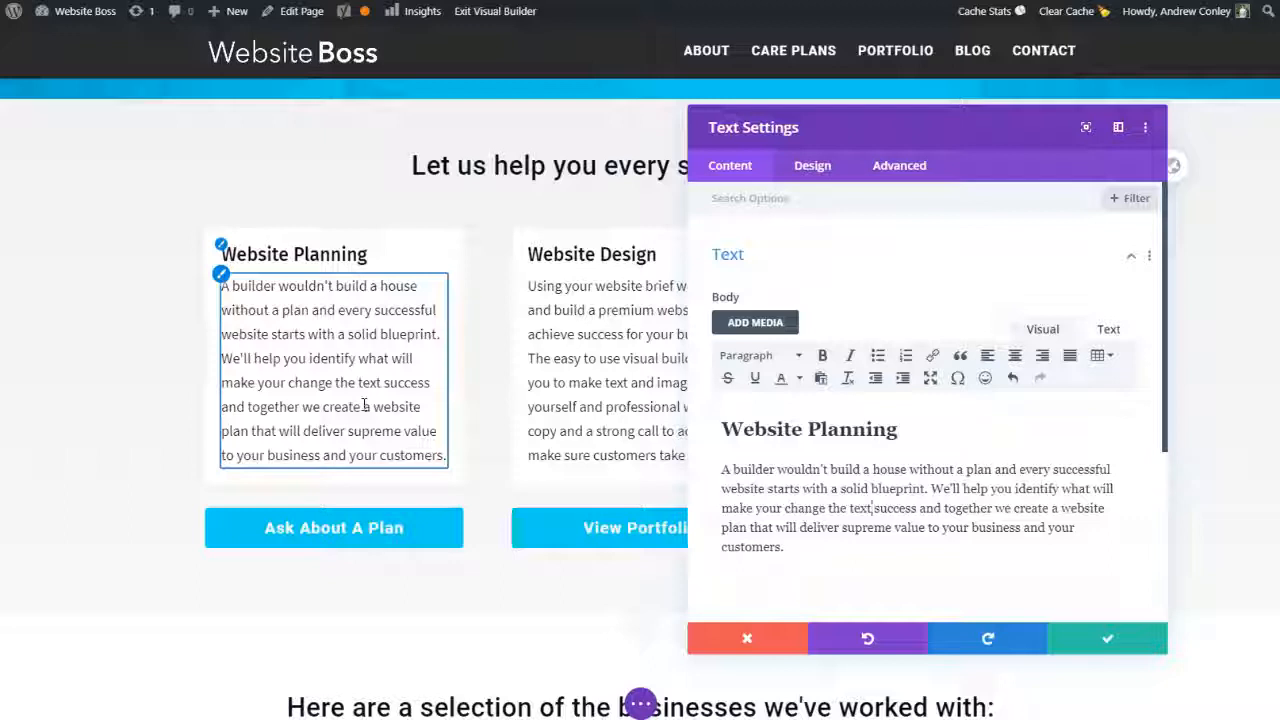
mouse_move(935, 130)
left_mouse_down()
mouse_move(914, 184)
mouse_move(933, 145)
left_mouse_up()
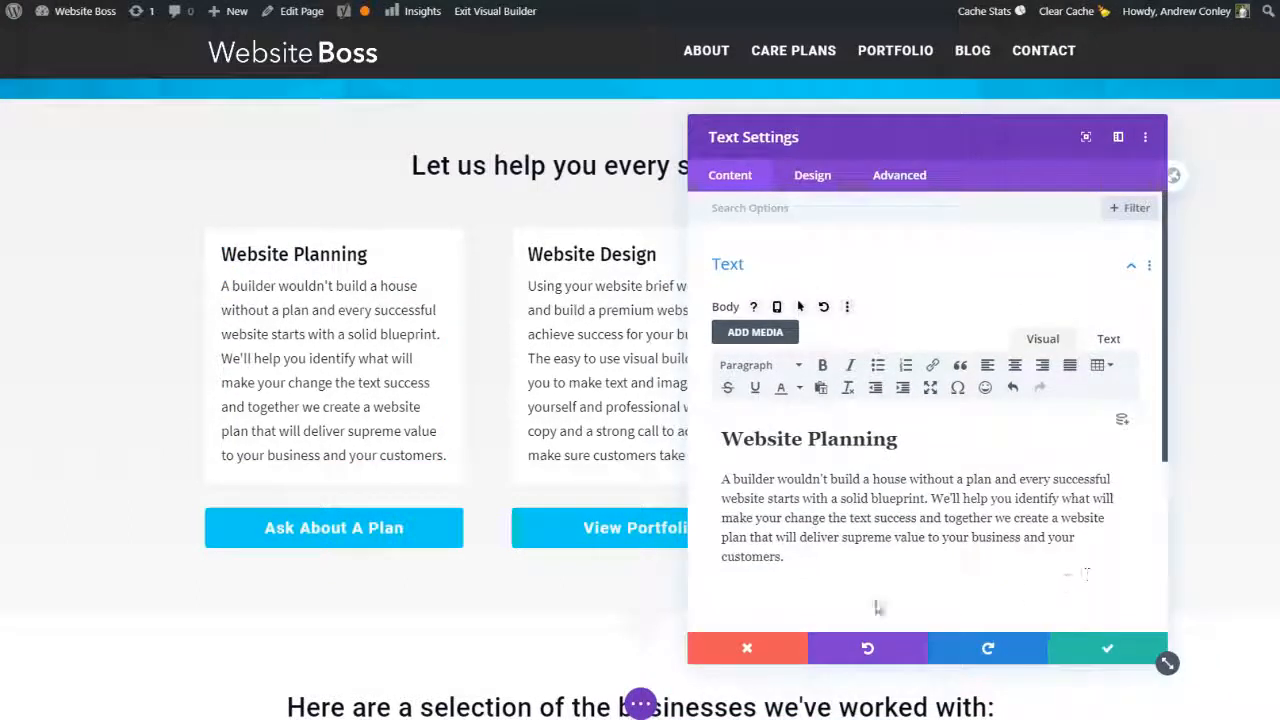
left_click(747, 650)
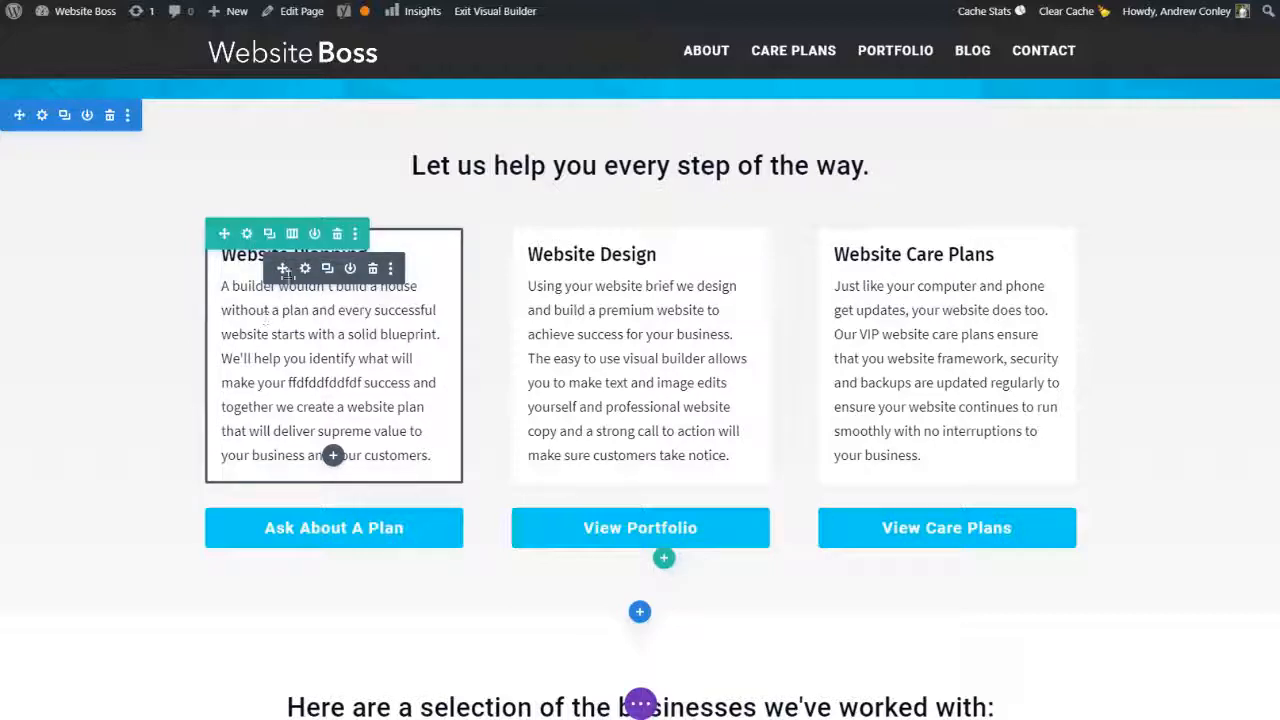
Show the Website Planning module's body as HTML code and wrap its paragraph in <p> and </p> tags
left_click(304, 269)
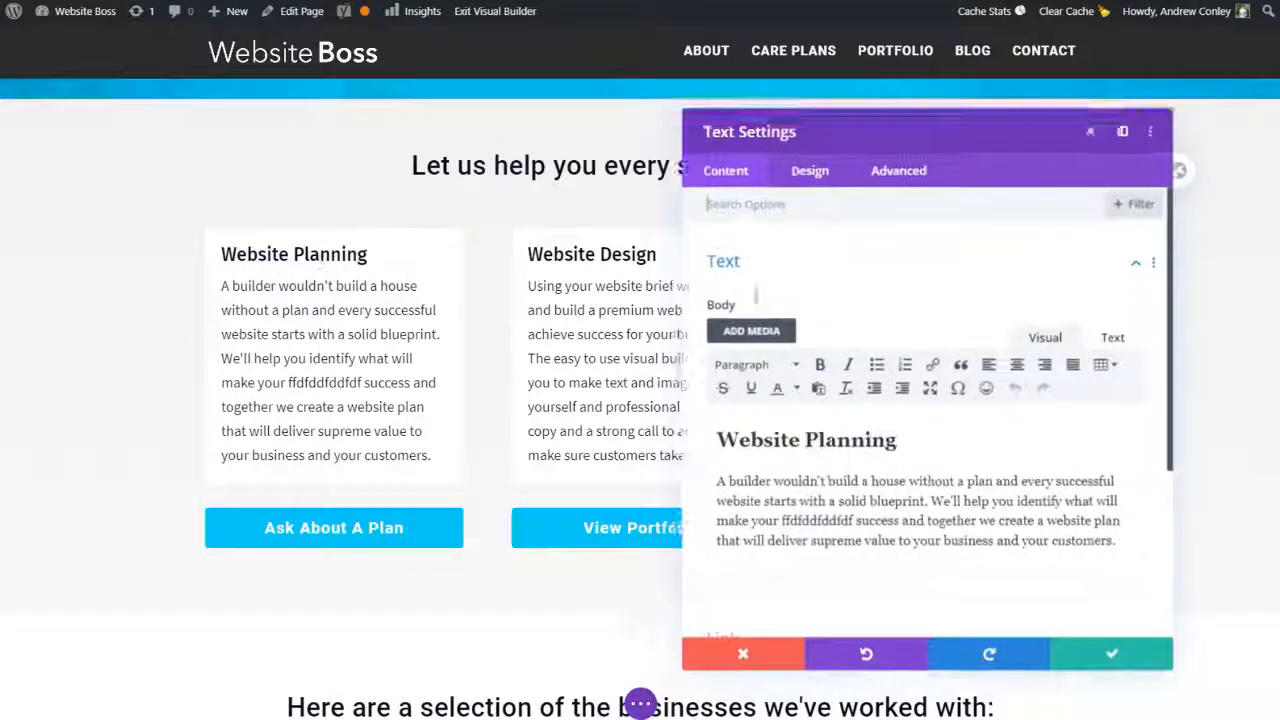
left_click(1106, 348)
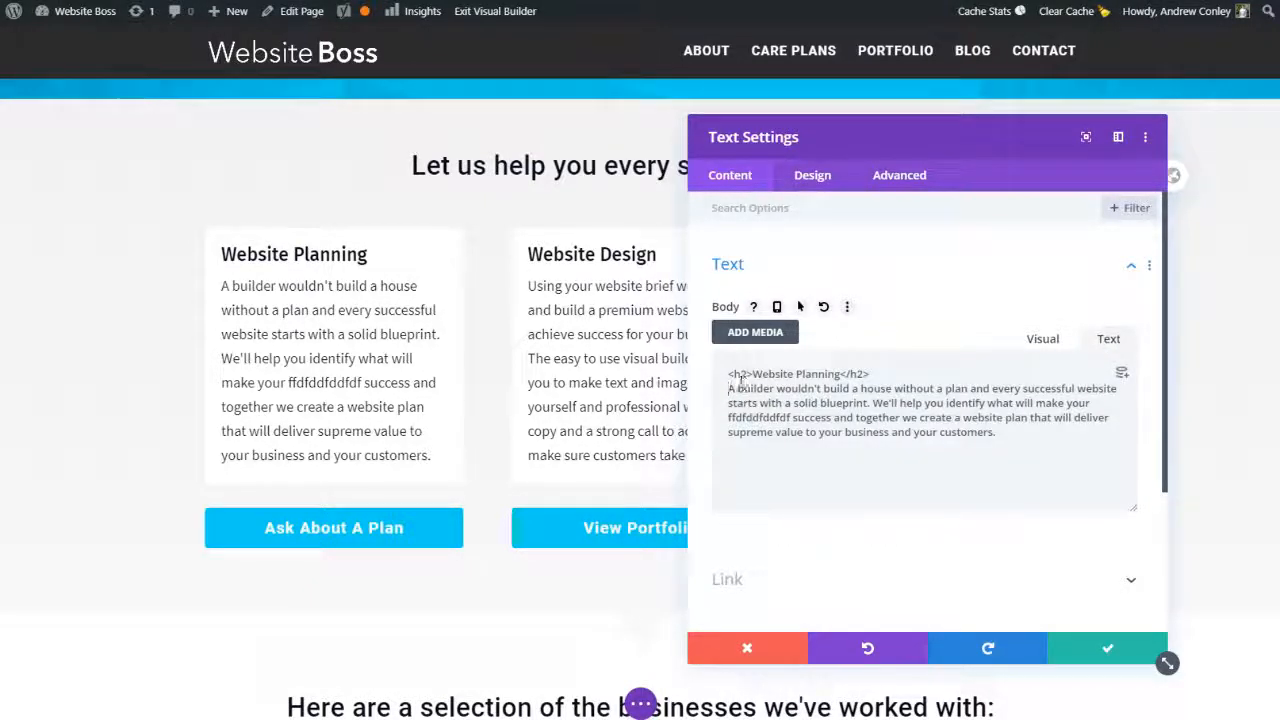
left_click_drag(728, 390, 1006, 434)
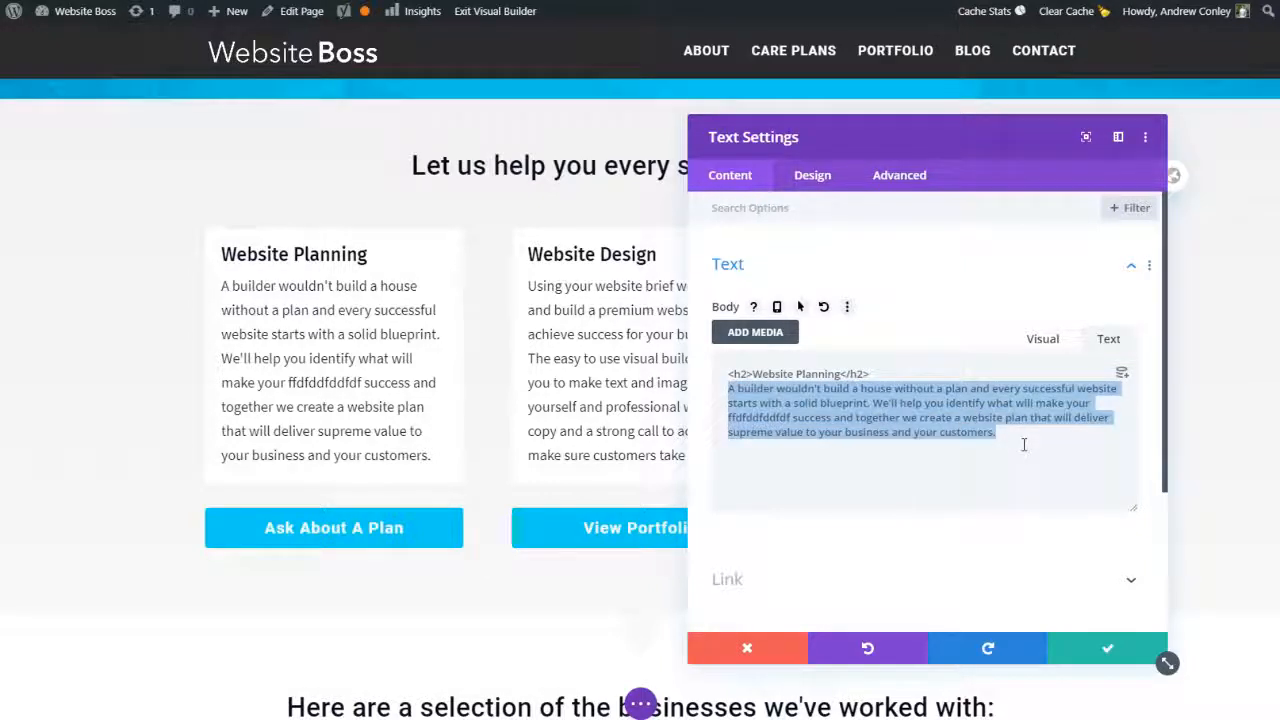
left_click(996, 432)
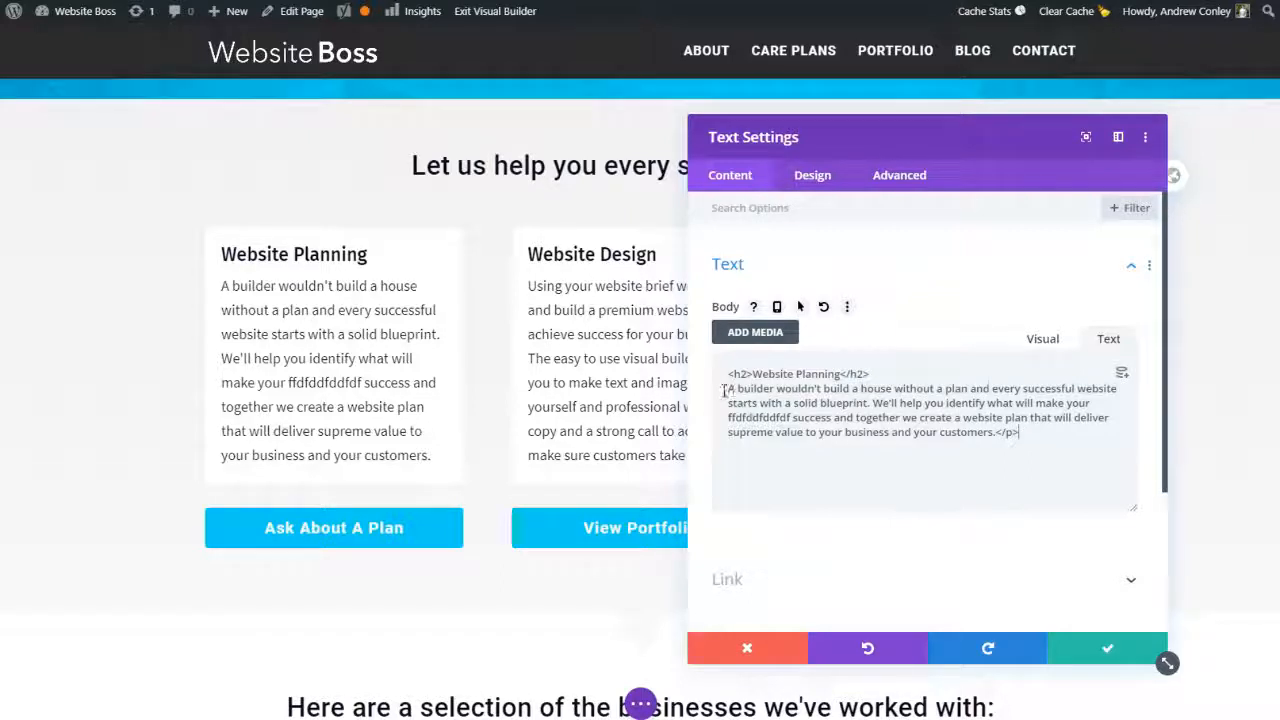
type("<p")
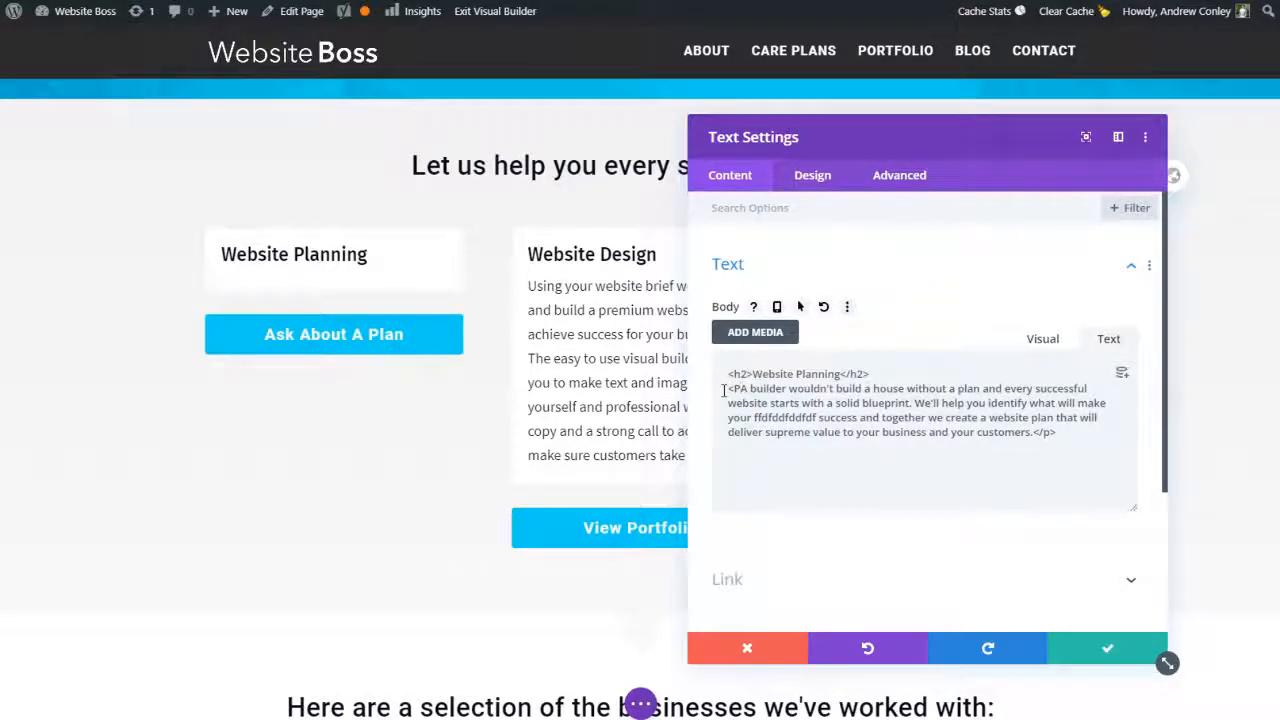
type(">")
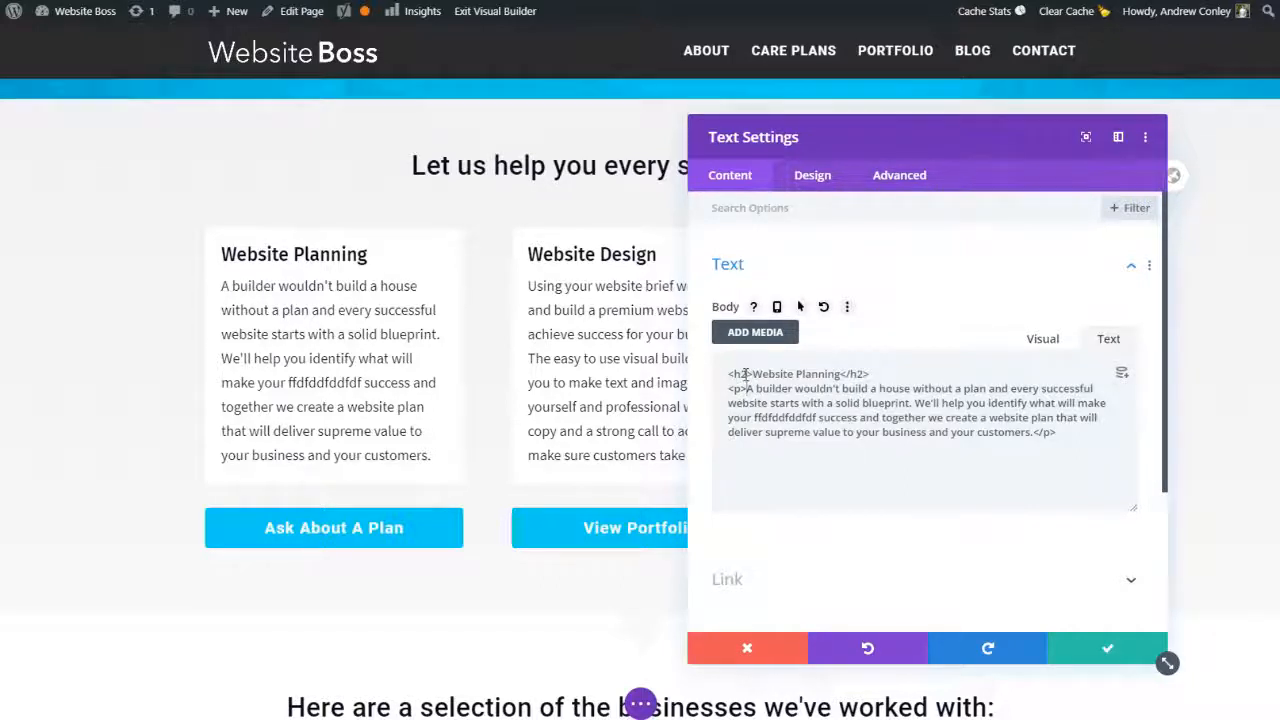
Try the Website Planning heading at different levels in the HTML code: h1, h3 and finally h4
type("1")
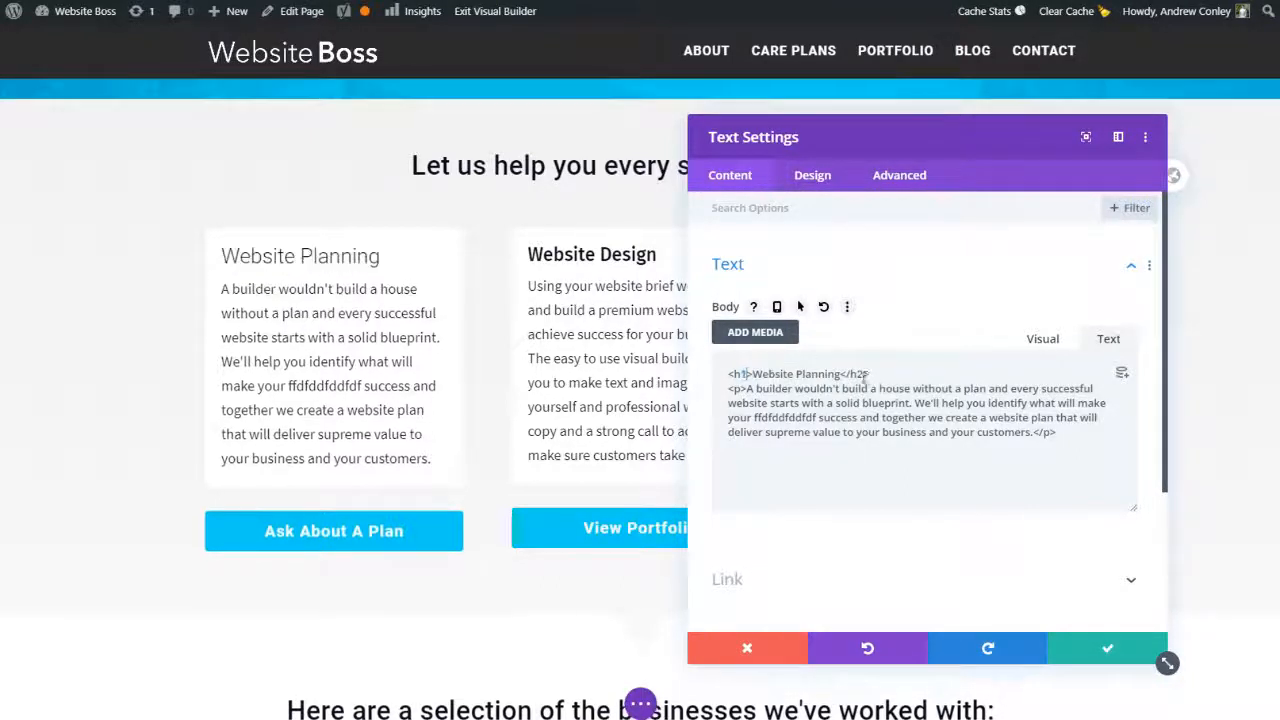
type("1")
type("3")
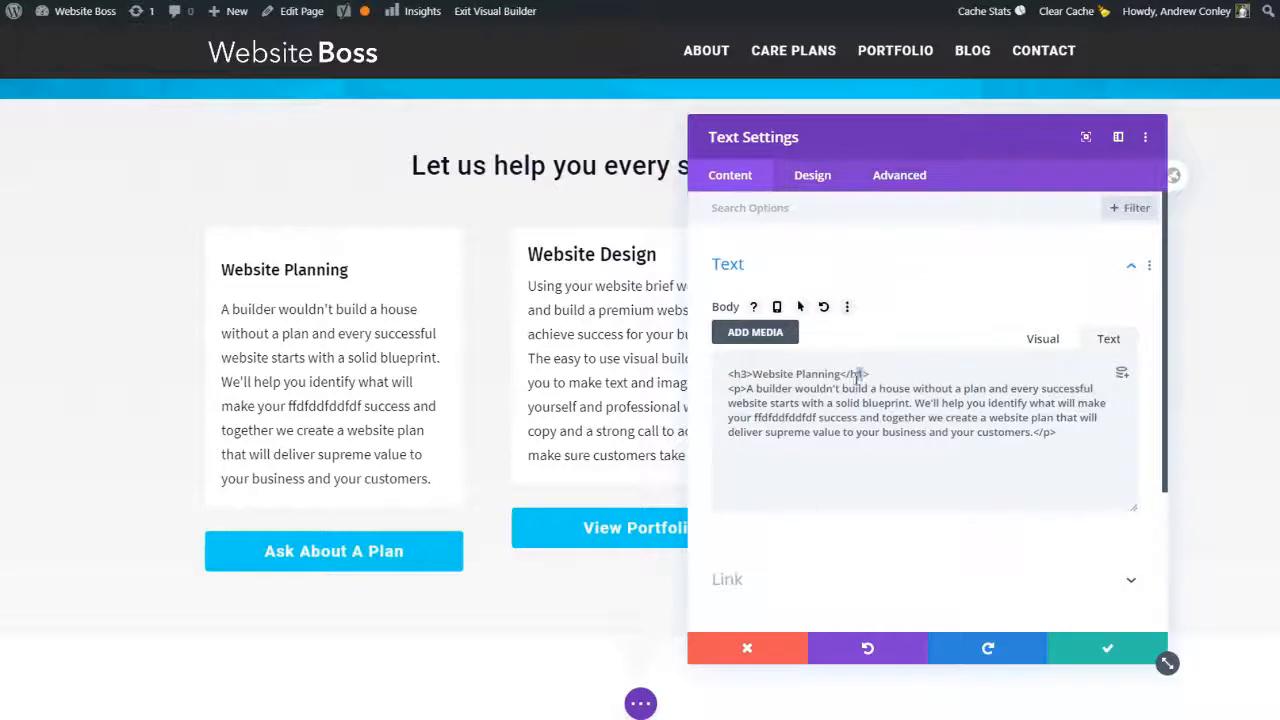
left_click_drag(740, 374, 747, 374)
type("4")
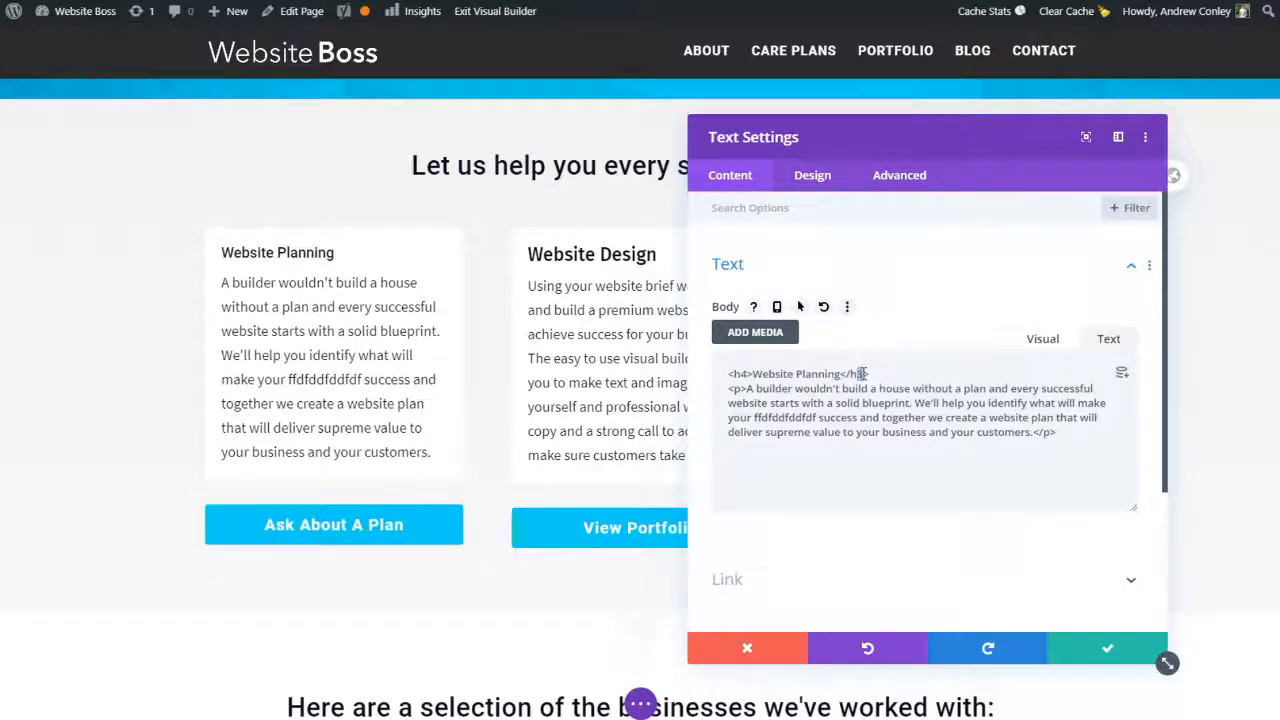
type("4>")
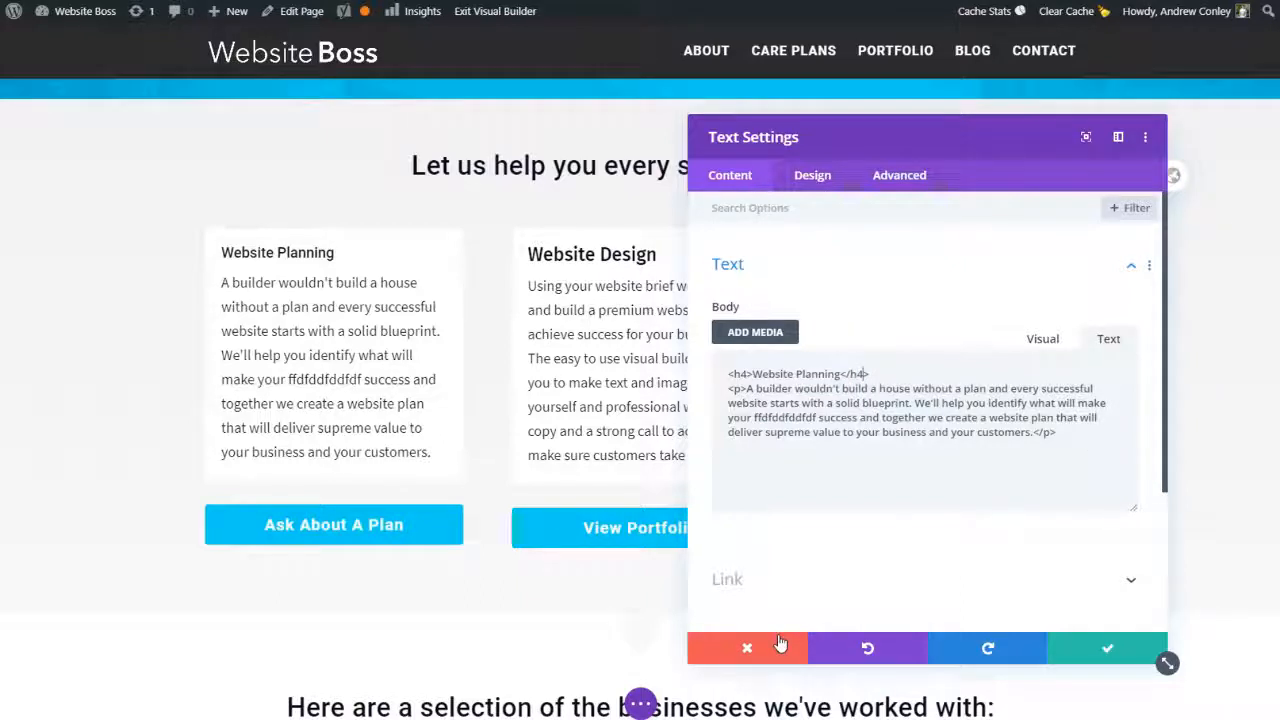
Try adding an h3 heading "Something Else" below the paragraph in the HTML code, and discard the module edits
left_click(1084, 431)
type("<h4>Website Planning</h4>")
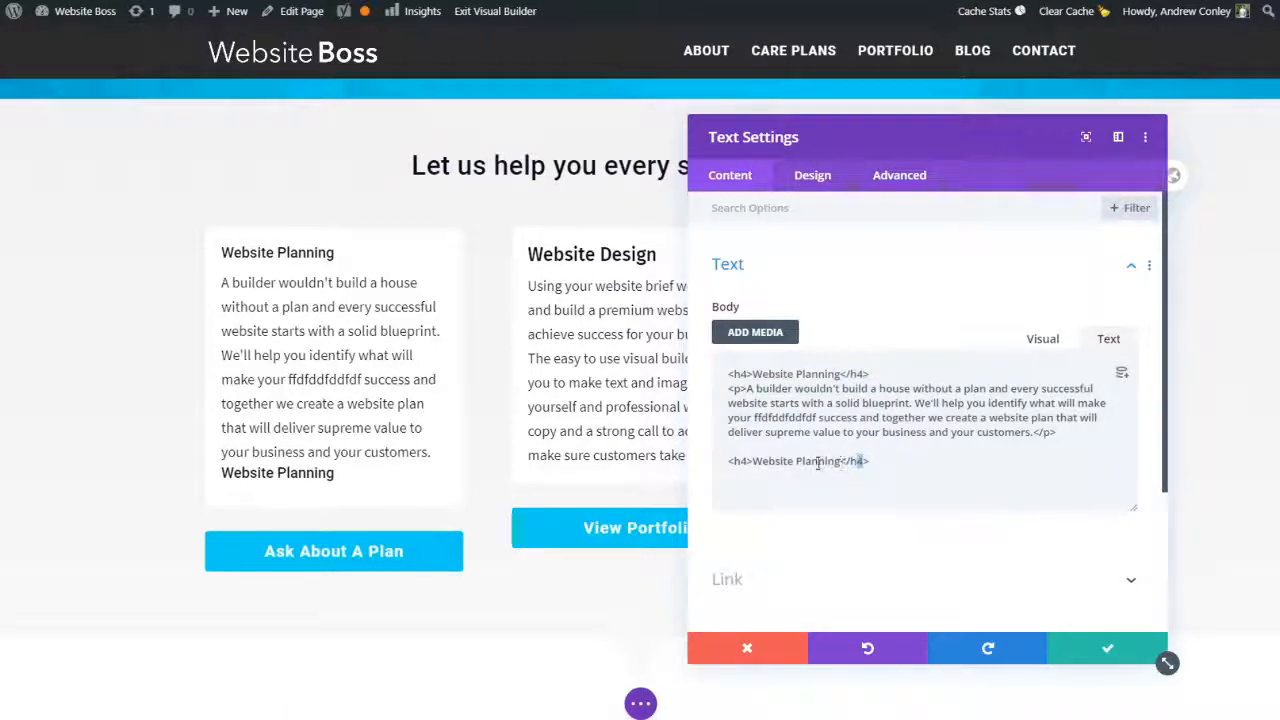
type("3>")
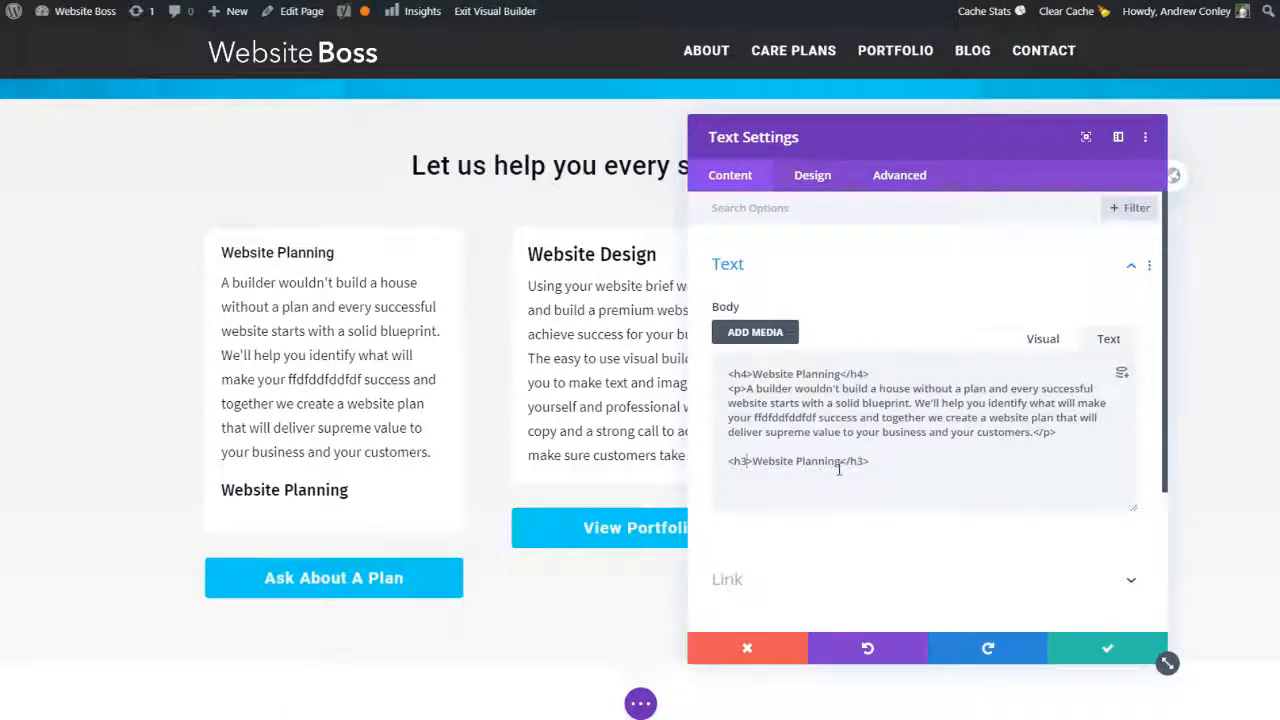
type("So")
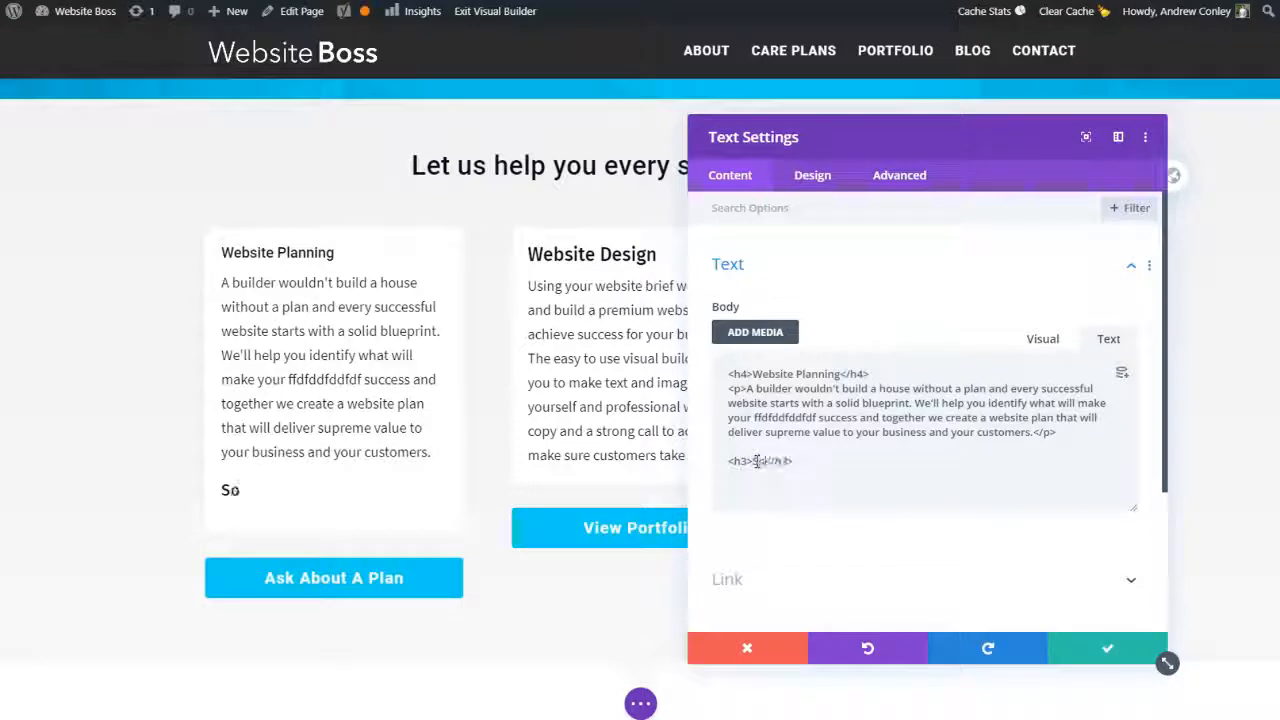
type("mething Else")
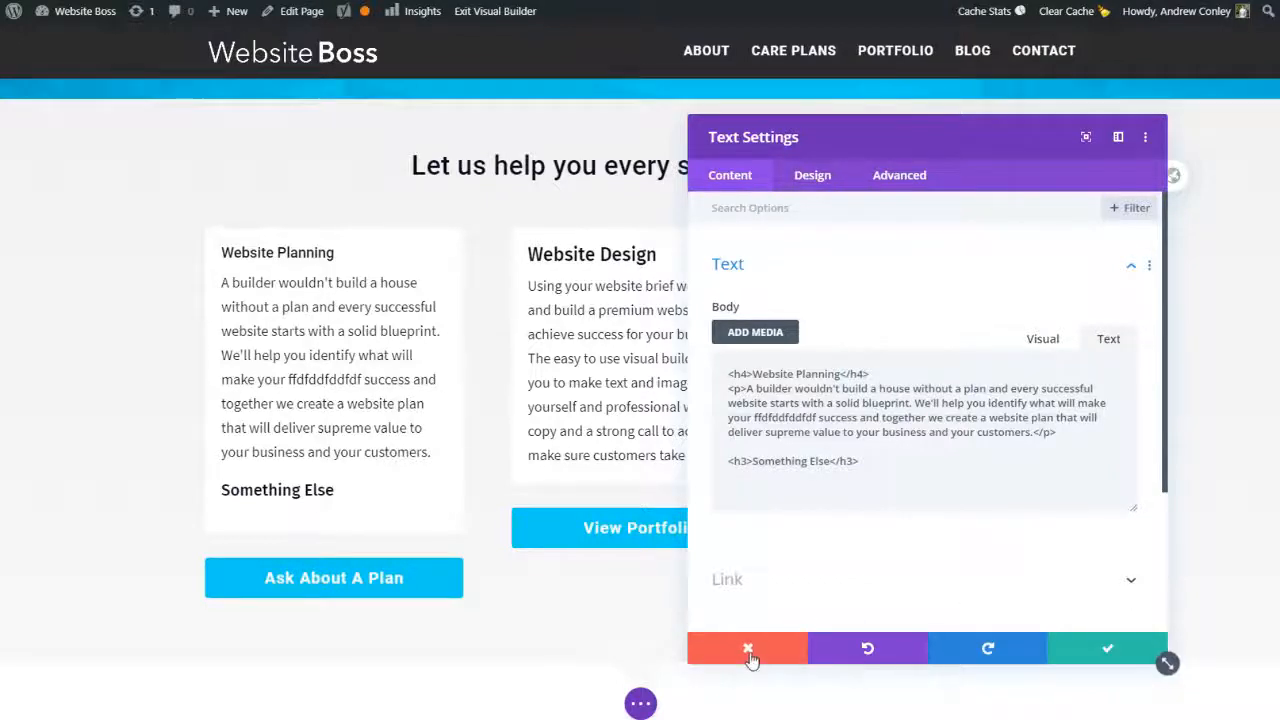
left_click(749, 648)
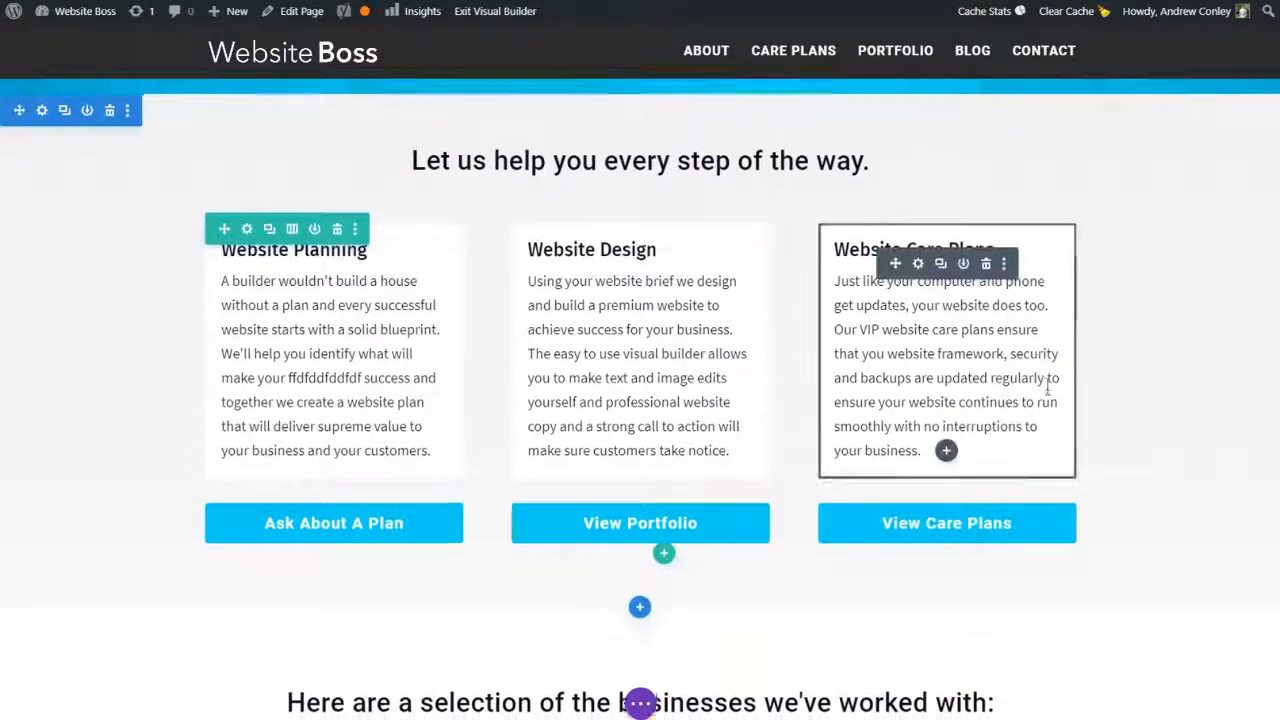
Try replacing the heading above the portfolio images with "All this can be changed." and expand the page-level builder controls
scroll(891, 400, "down", 2)
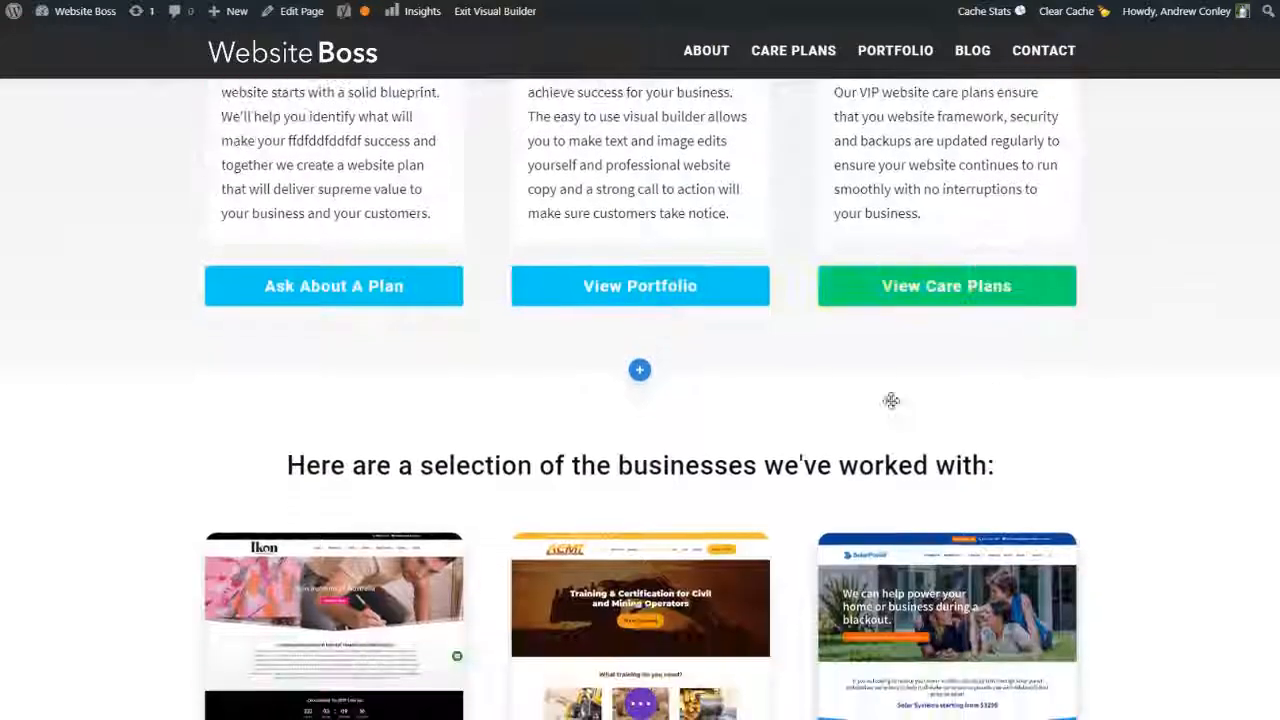
triple_click(487, 468)
type("A")
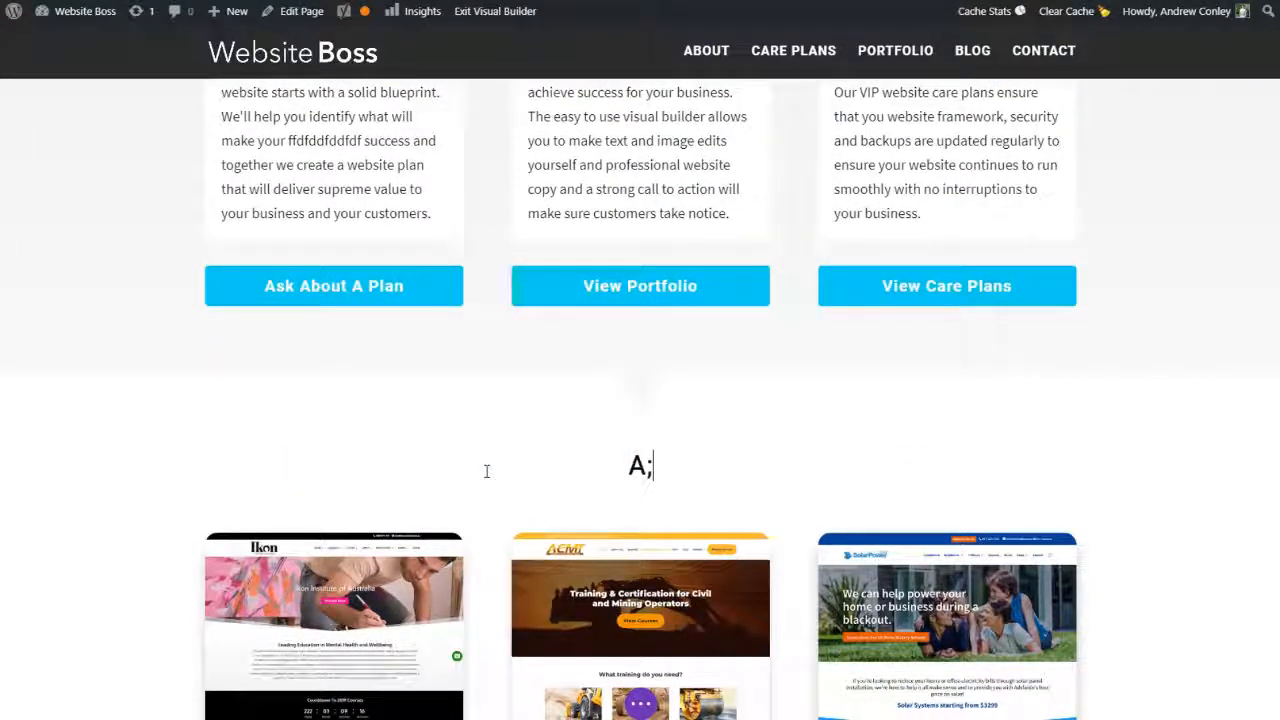
type("ll this ncan")
key("BackSpace")
key("BackSpace")
key("BackSpace")
key("BackSpace")
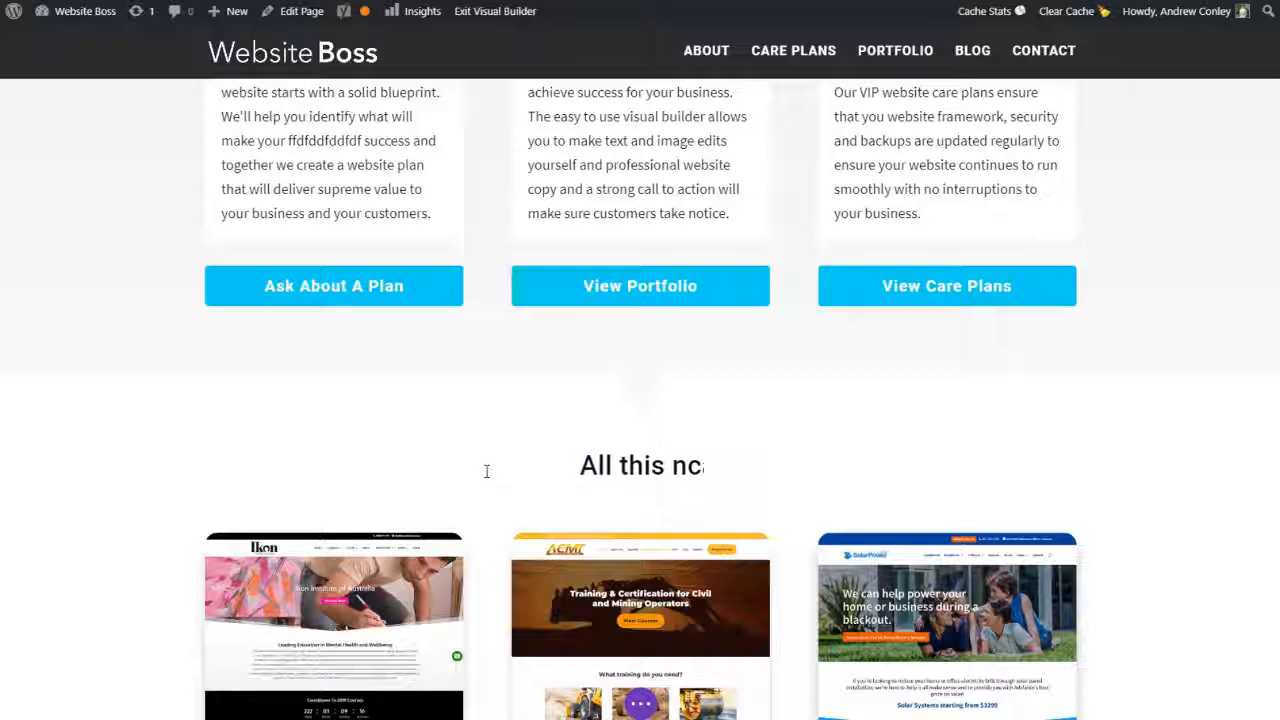
type("cam")
key("BackSpace")
type("n ")
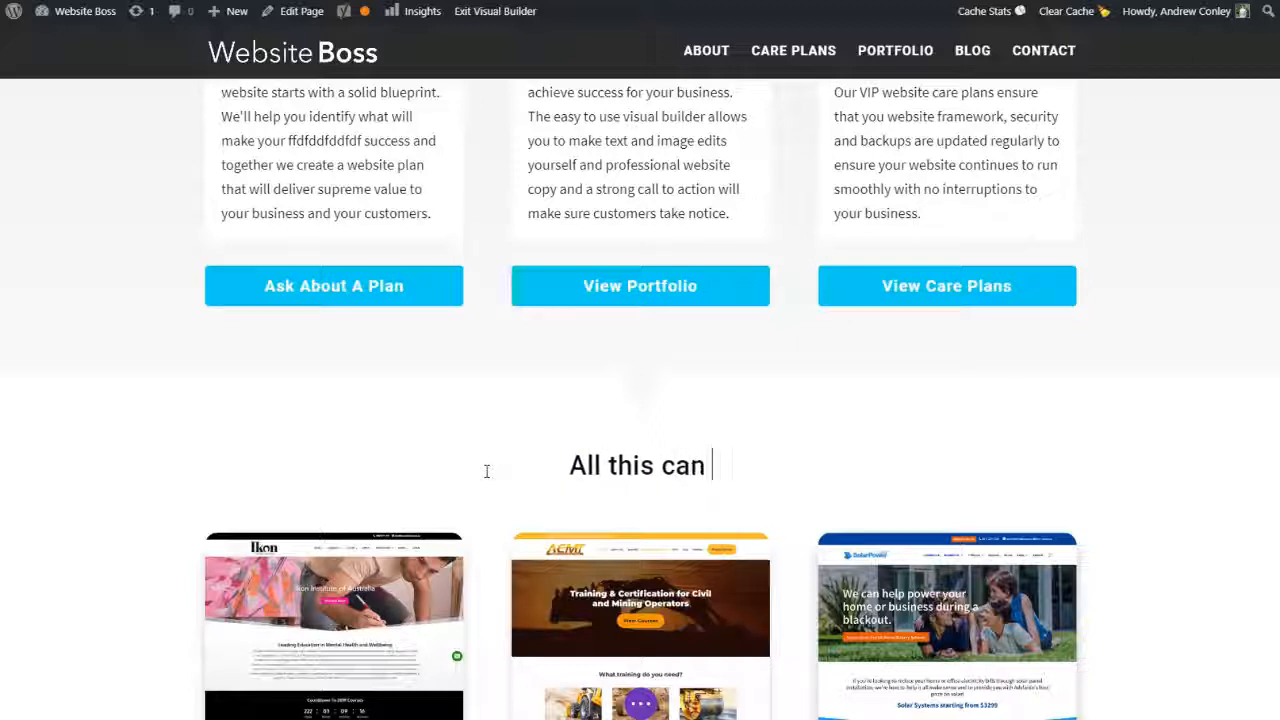
type("be dhanged.")
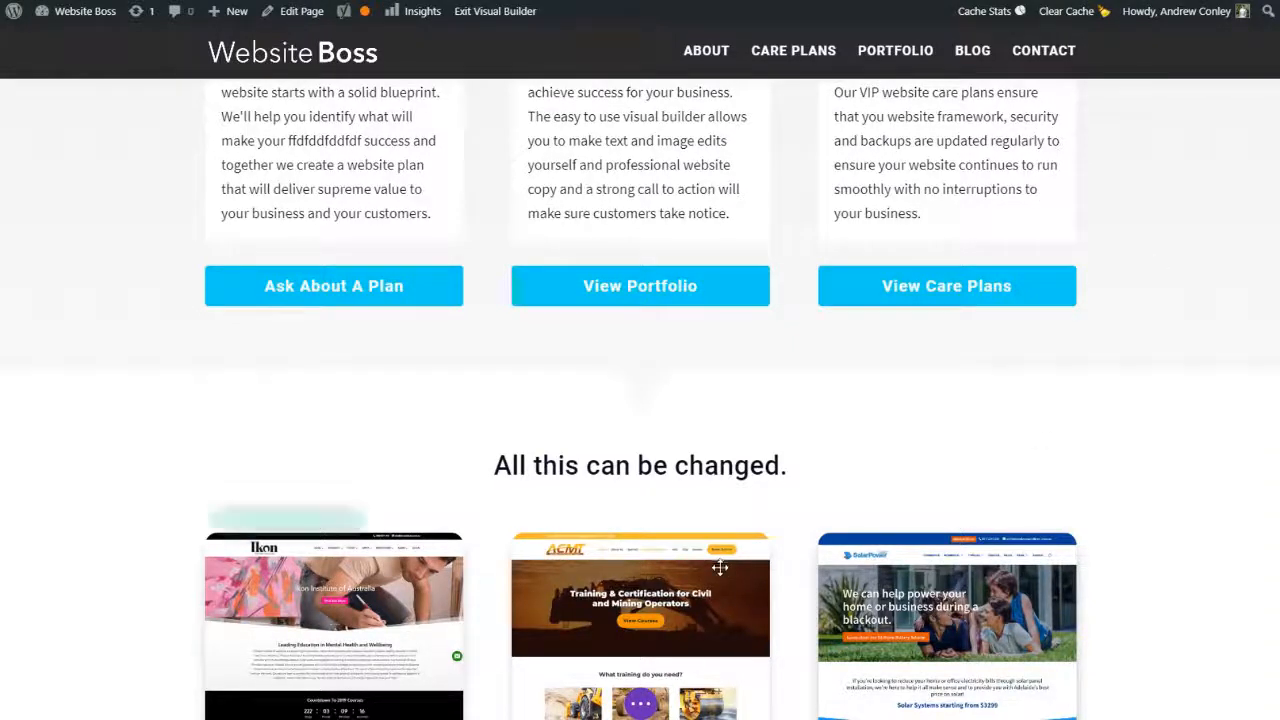
left_click(640, 705)
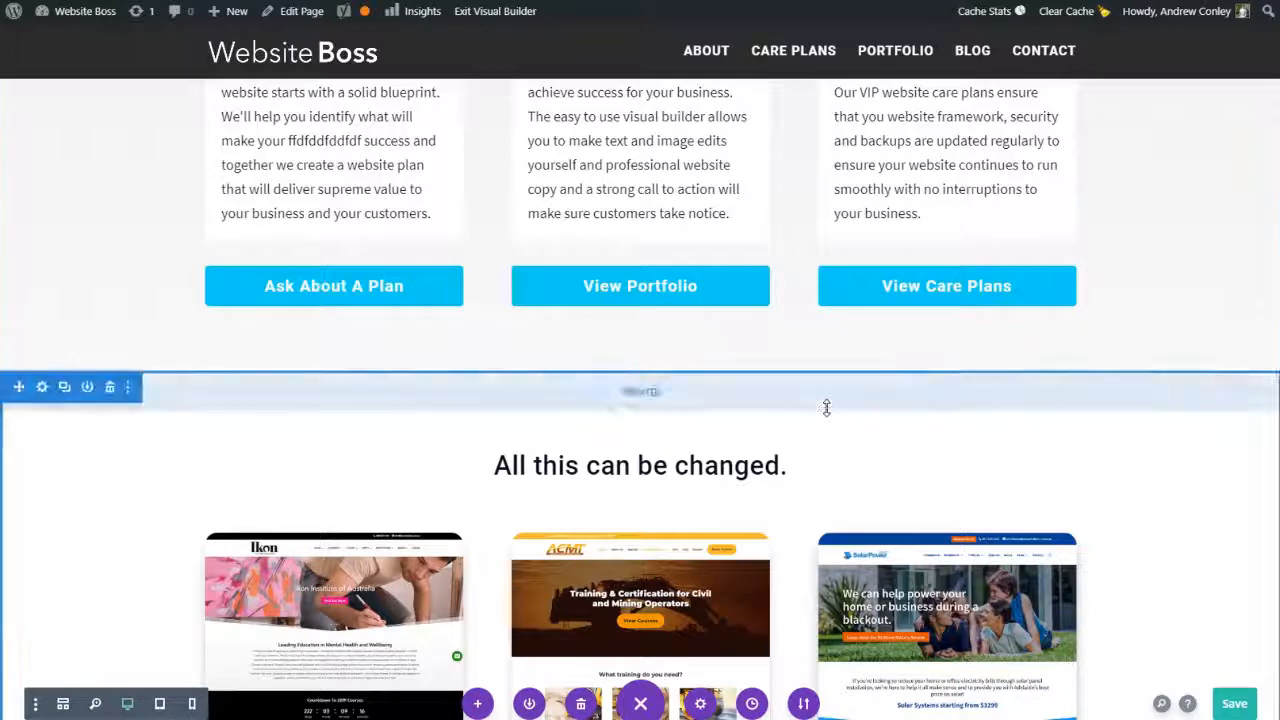
Try deleting the last sentence of the first testimonial and the sentence starting "Their ability to transfer" from the second one
scroll(663, 432, "down", 6)
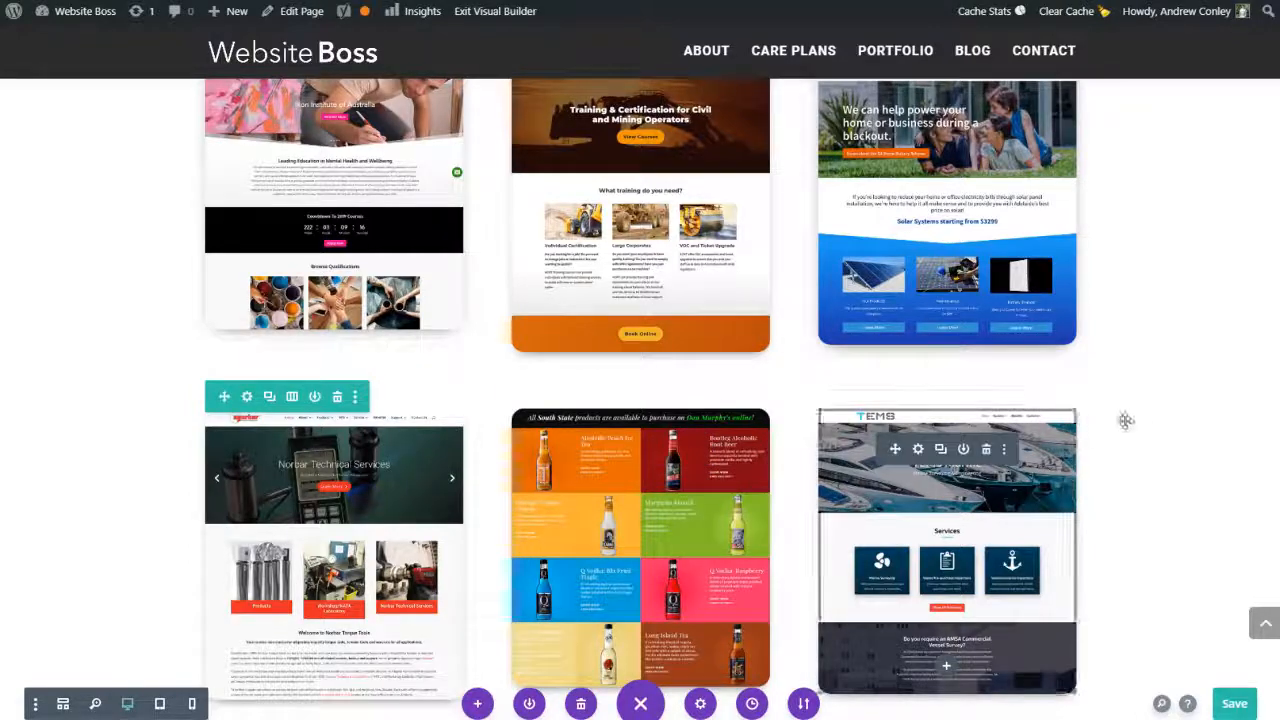
scroll(700, 450, "down", 5)
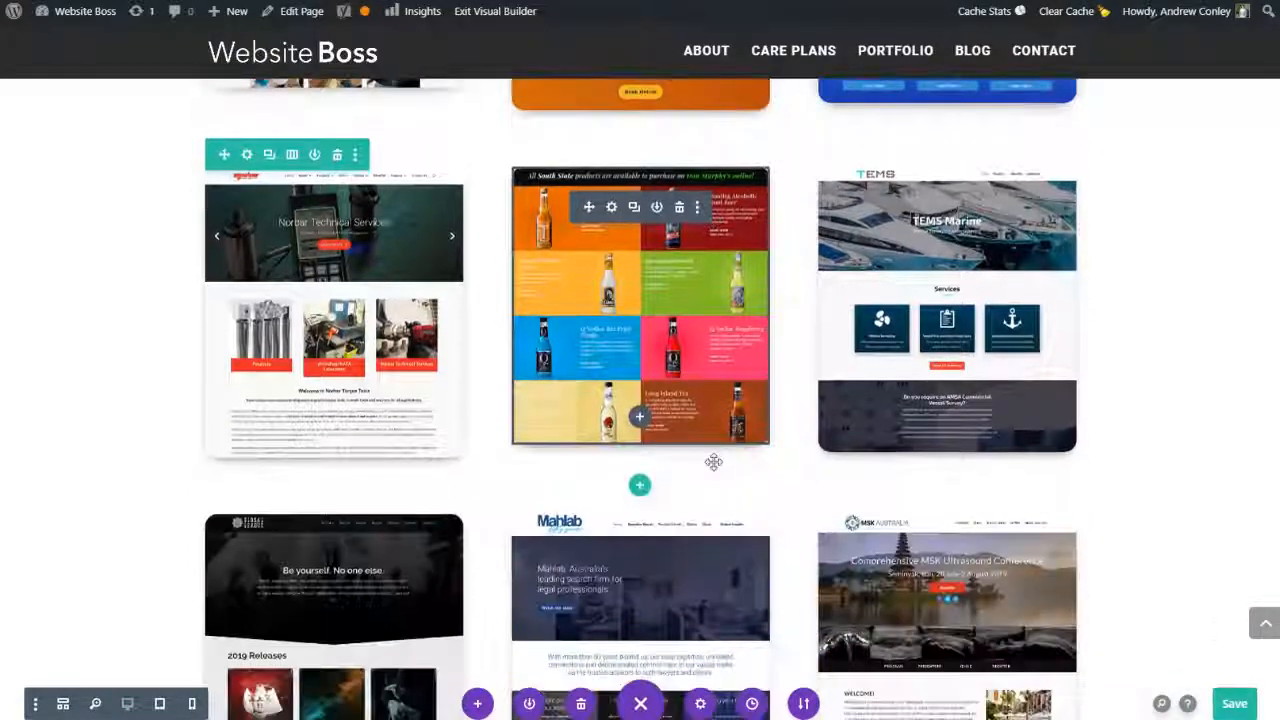
scroll(663, 400, "down", 2)
scroll(671, 391, "up", 9)
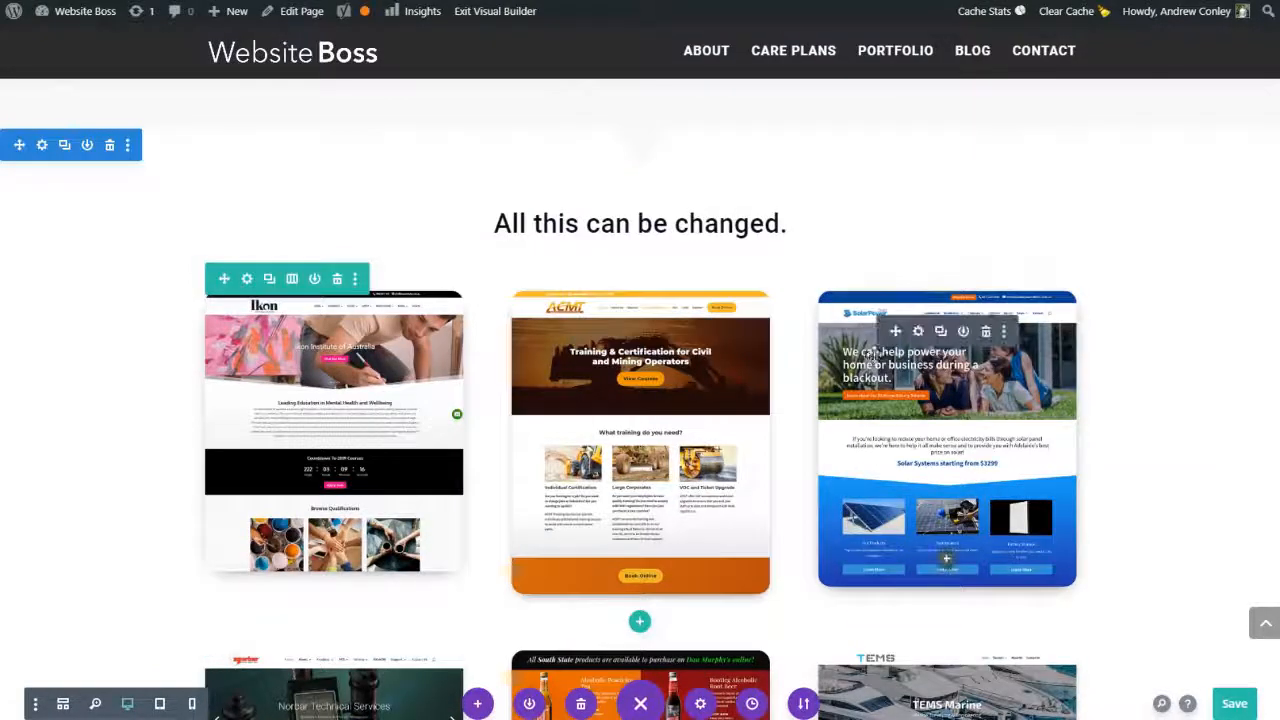
scroll(975, 543, "down", 10)
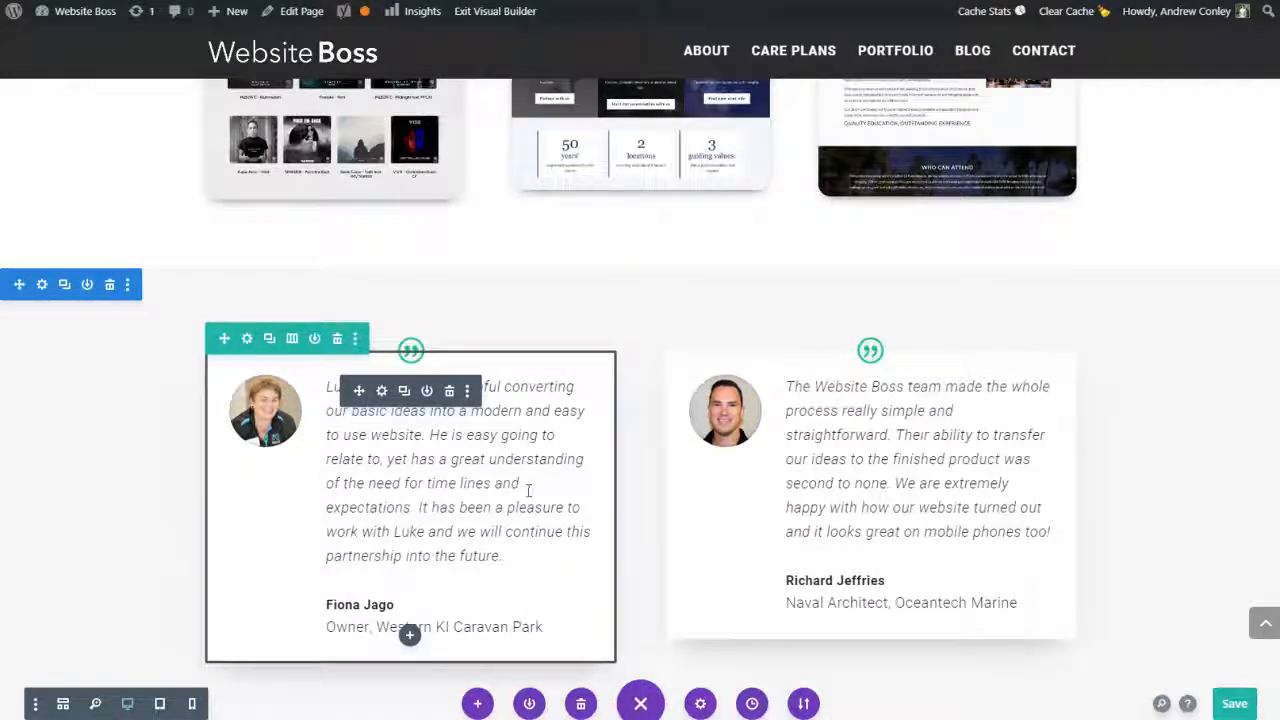
left_click_drag(503, 556, 418, 510)
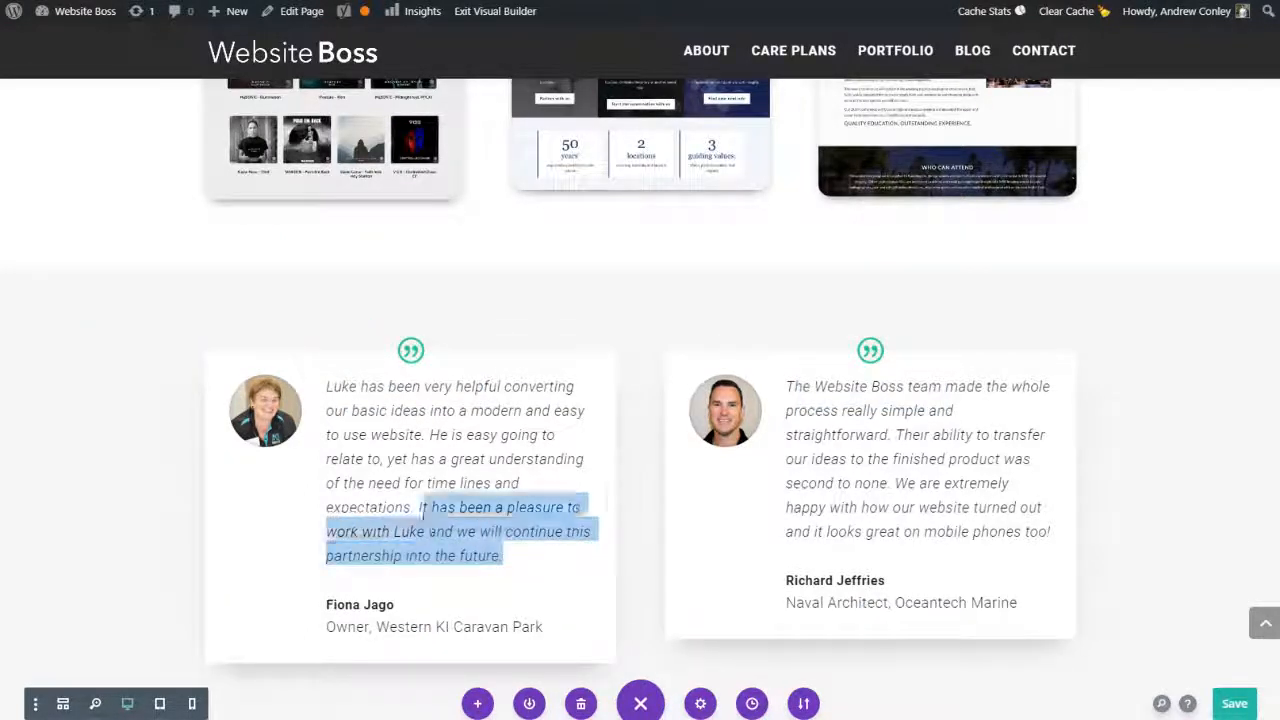
key("BackSpace")
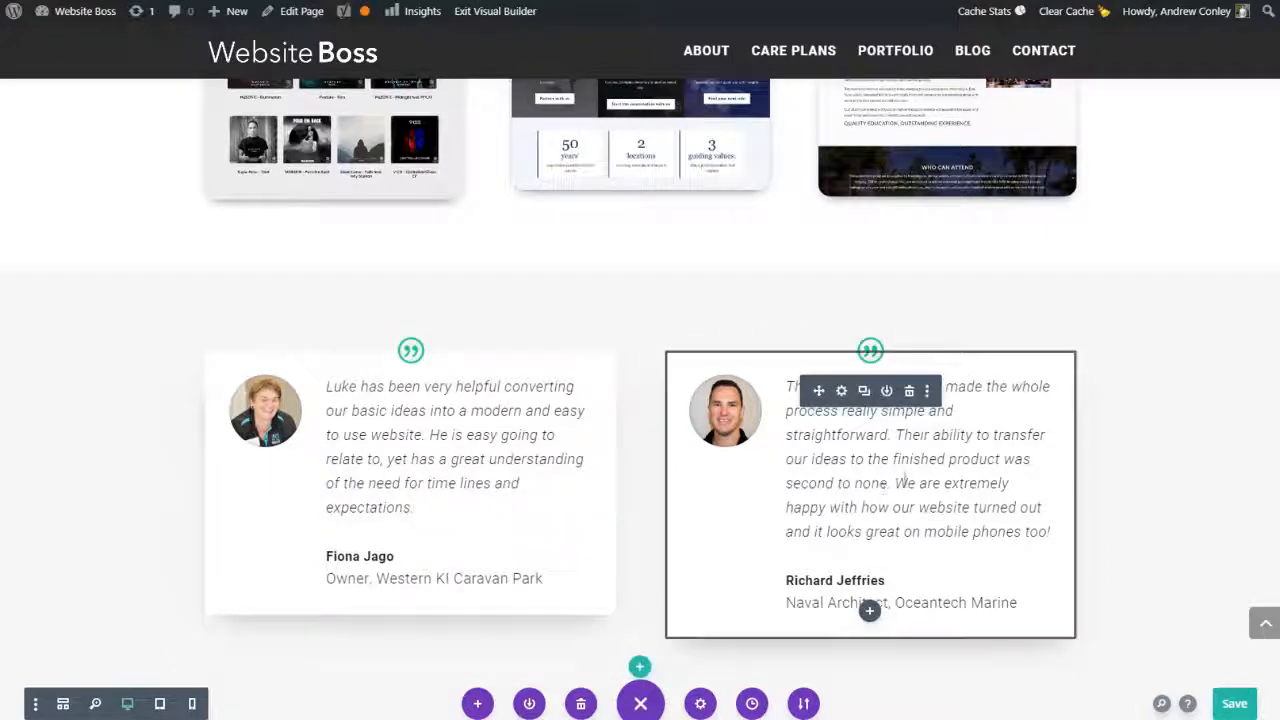
left_click(897, 482)
left_click_drag(896, 434, 895, 482)
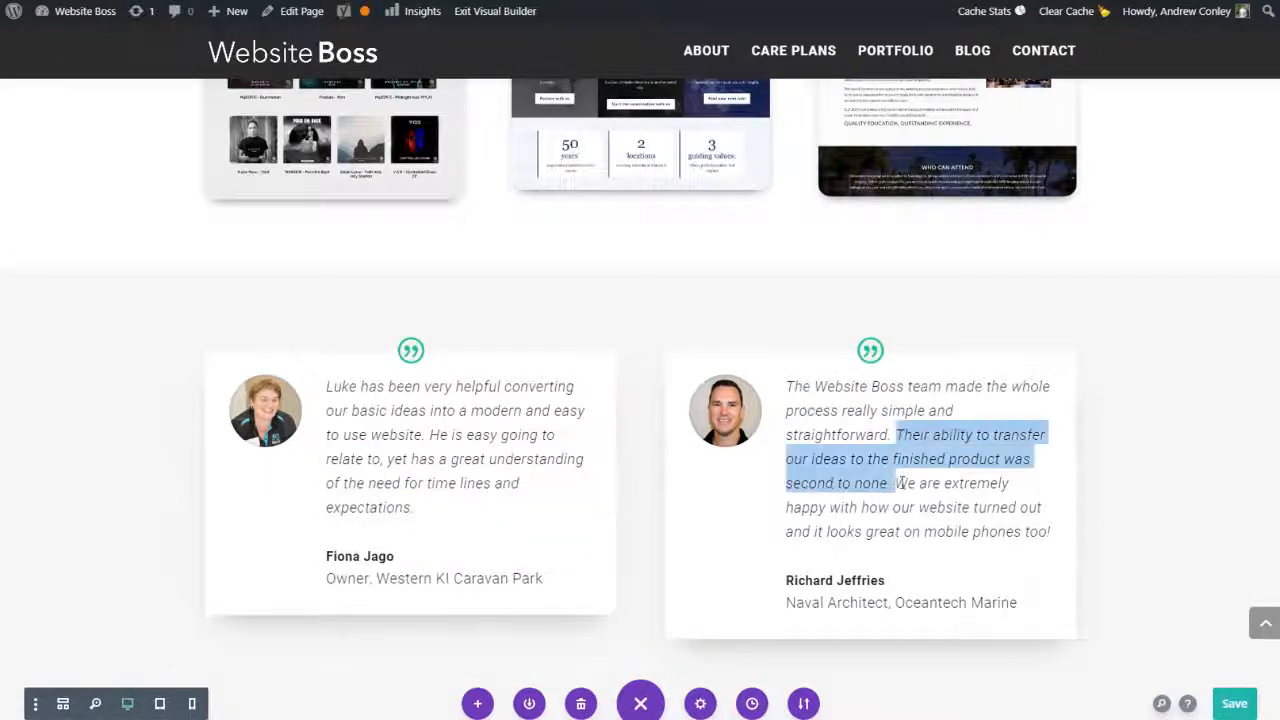
key("BackSpace")
Try replacing the word "plan" with "adfsfhh" in the heading of the "I just need a quote" card
scroll(1086, 446, "down", 6)
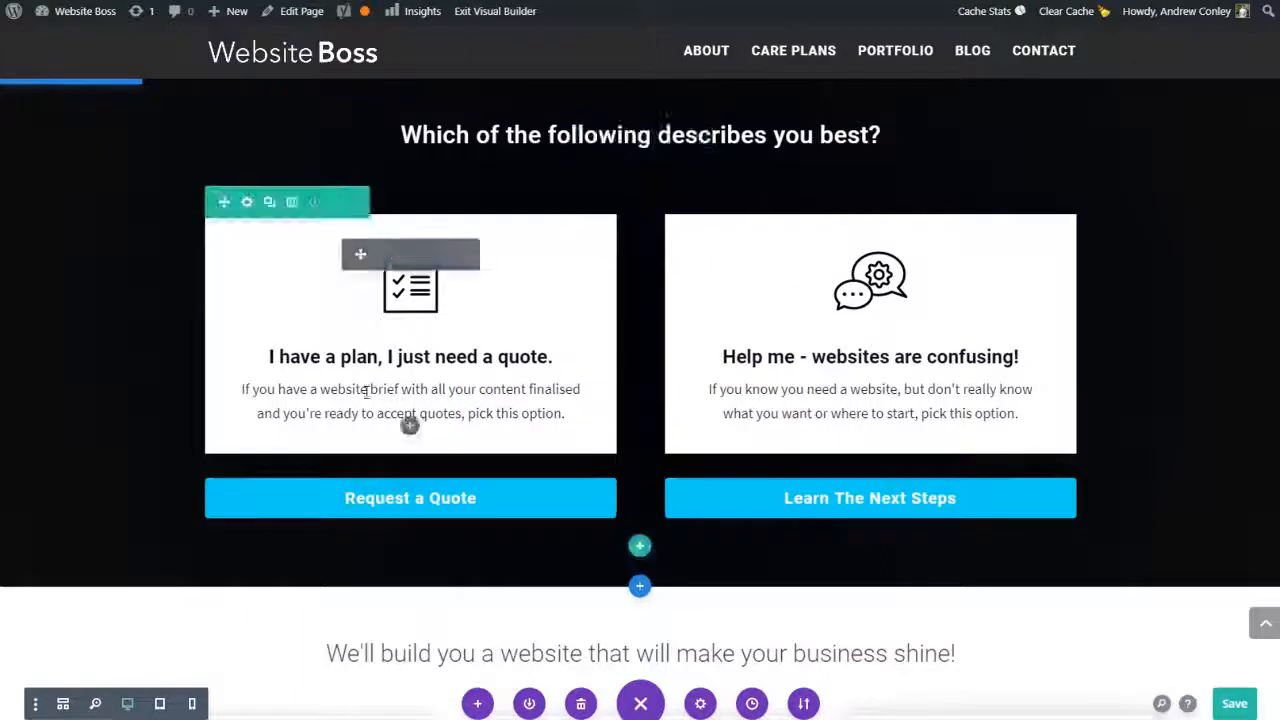
left_click(380, 357)
left_click_drag(380, 357, 342, 361)
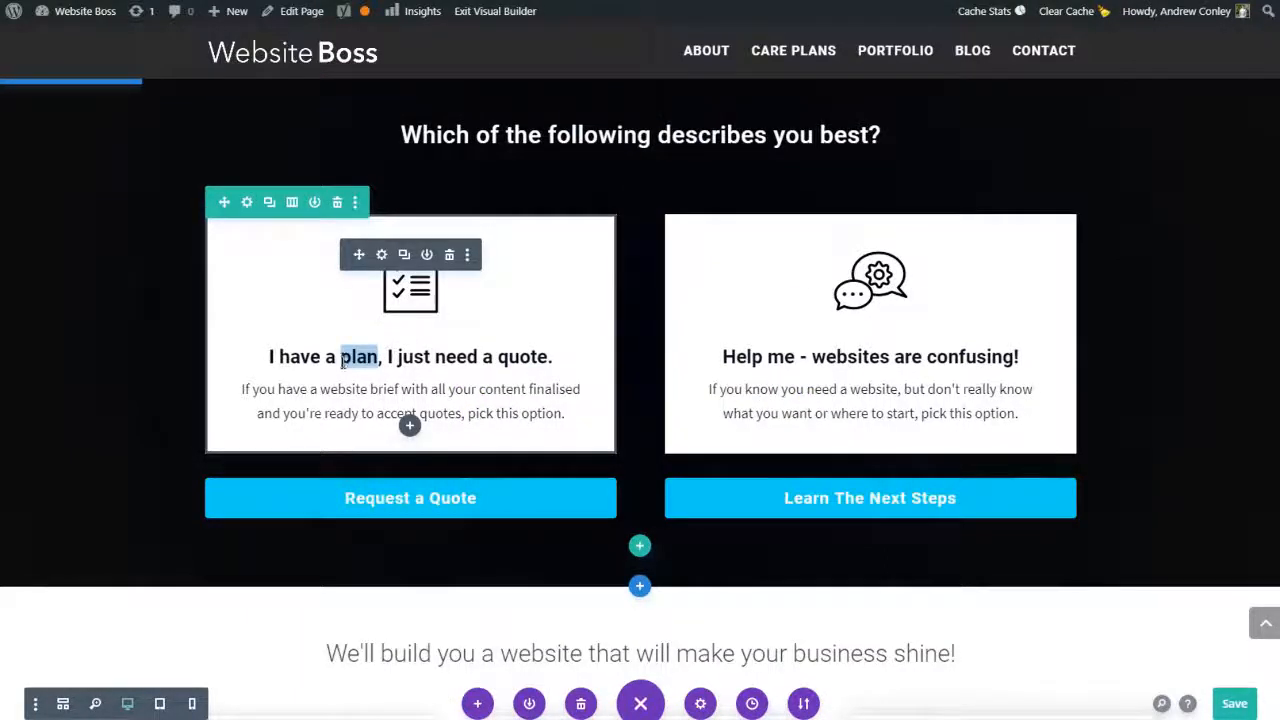
type("adfsfhh")
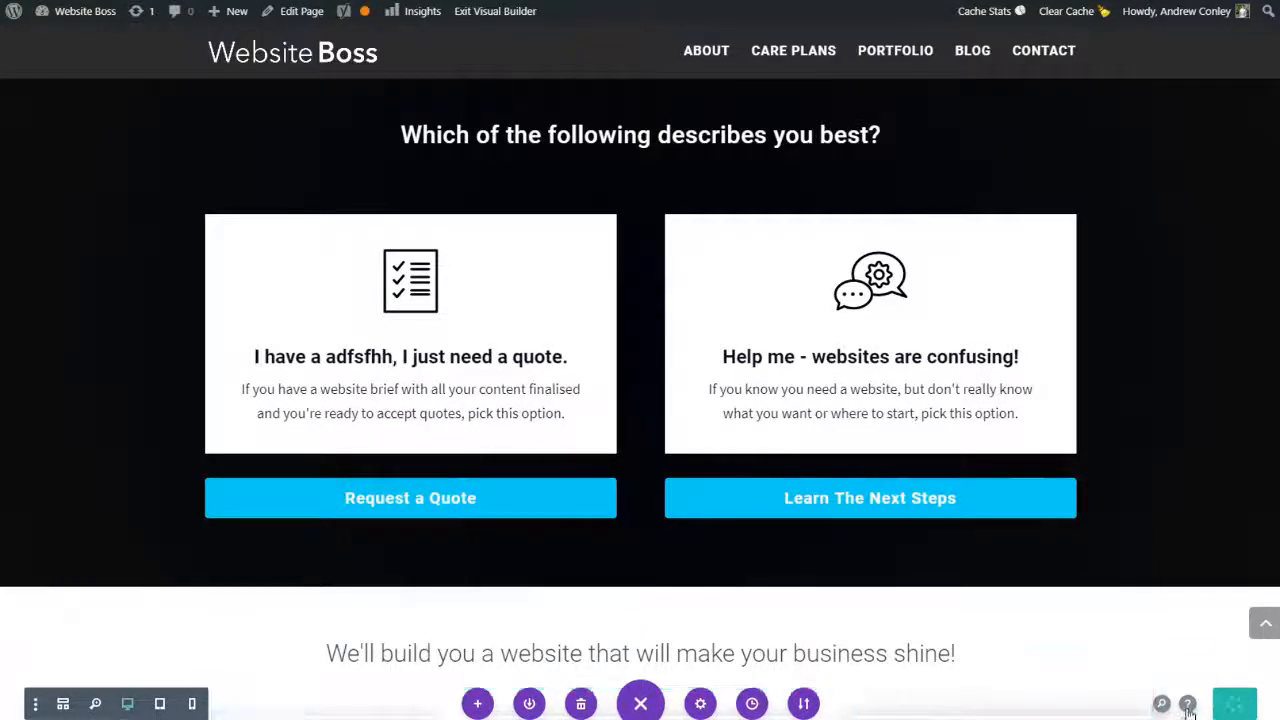
Try saving the page, and exit the Visual Builder with the unsaved changes discarded
left_click(1222, 703)
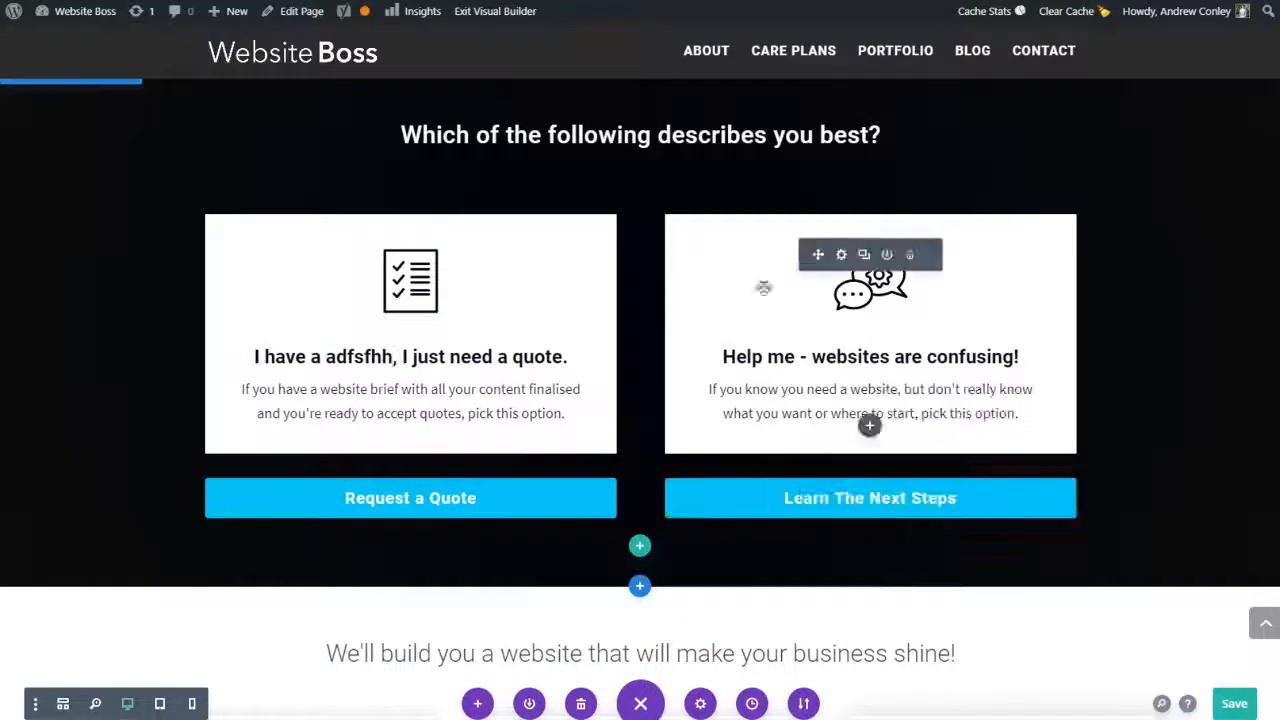
left_click(500, 25)
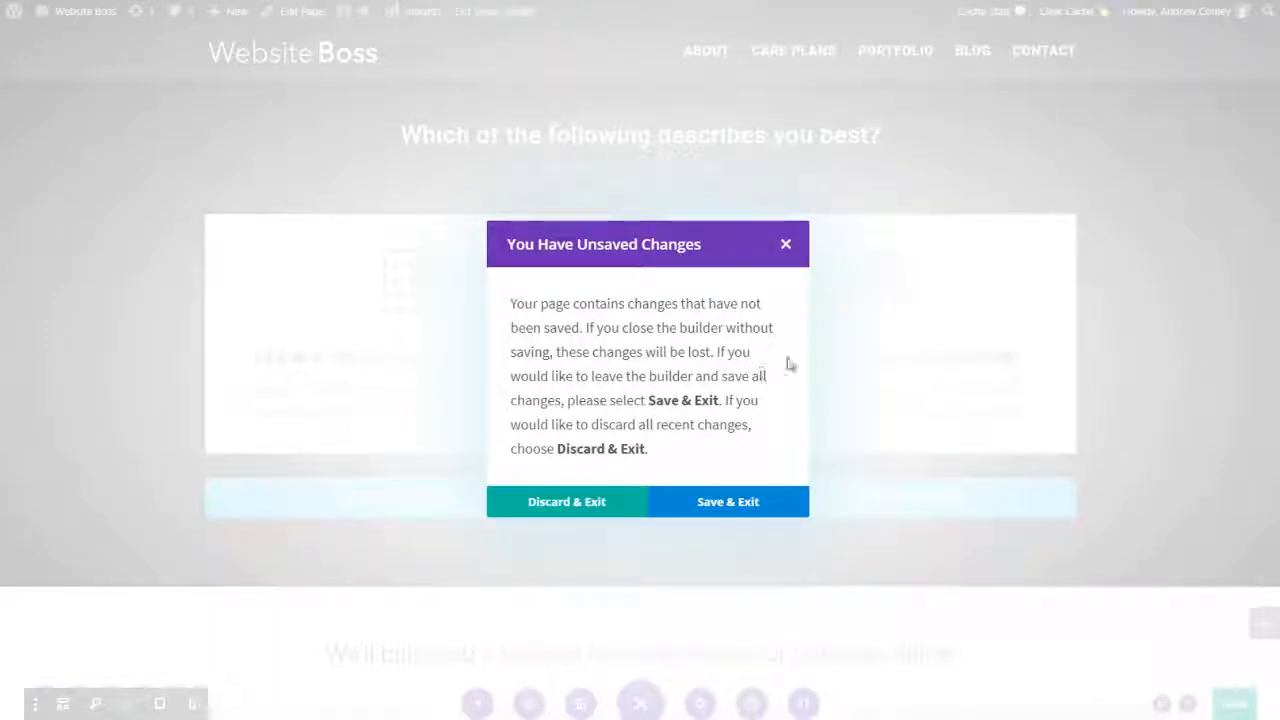
left_click(728, 501)
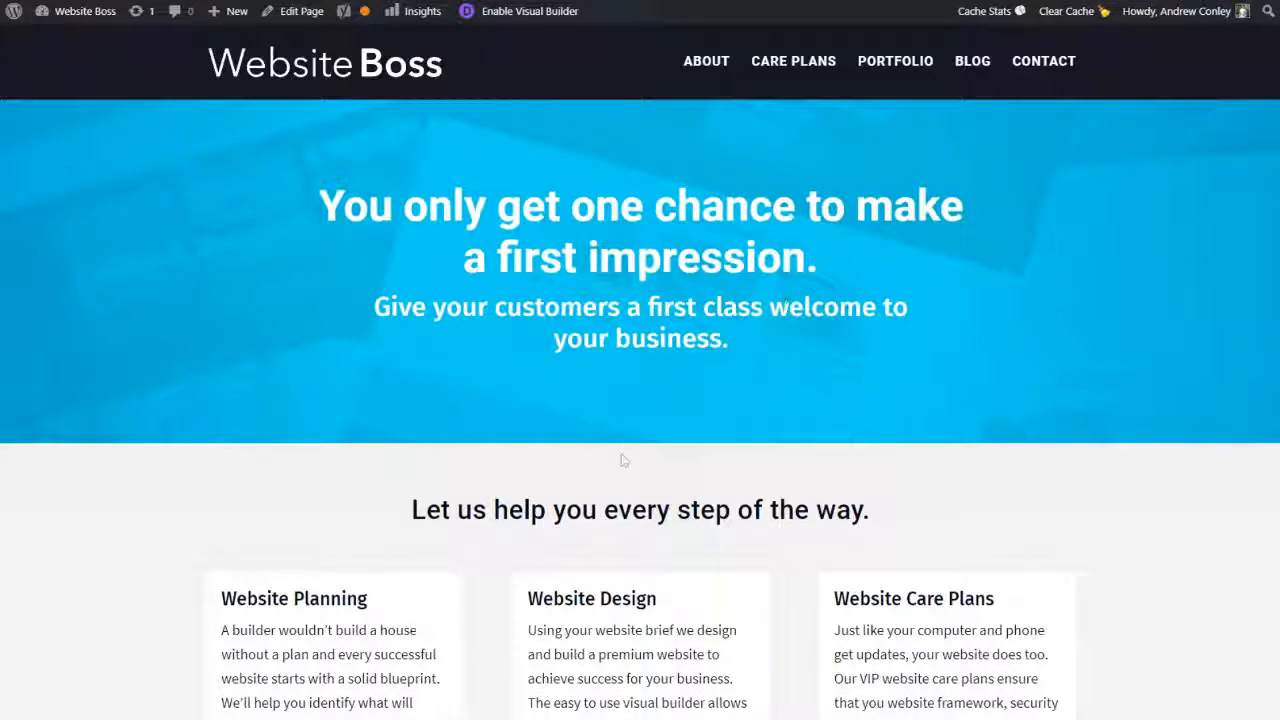
scroll(641, 462, "down", 3)
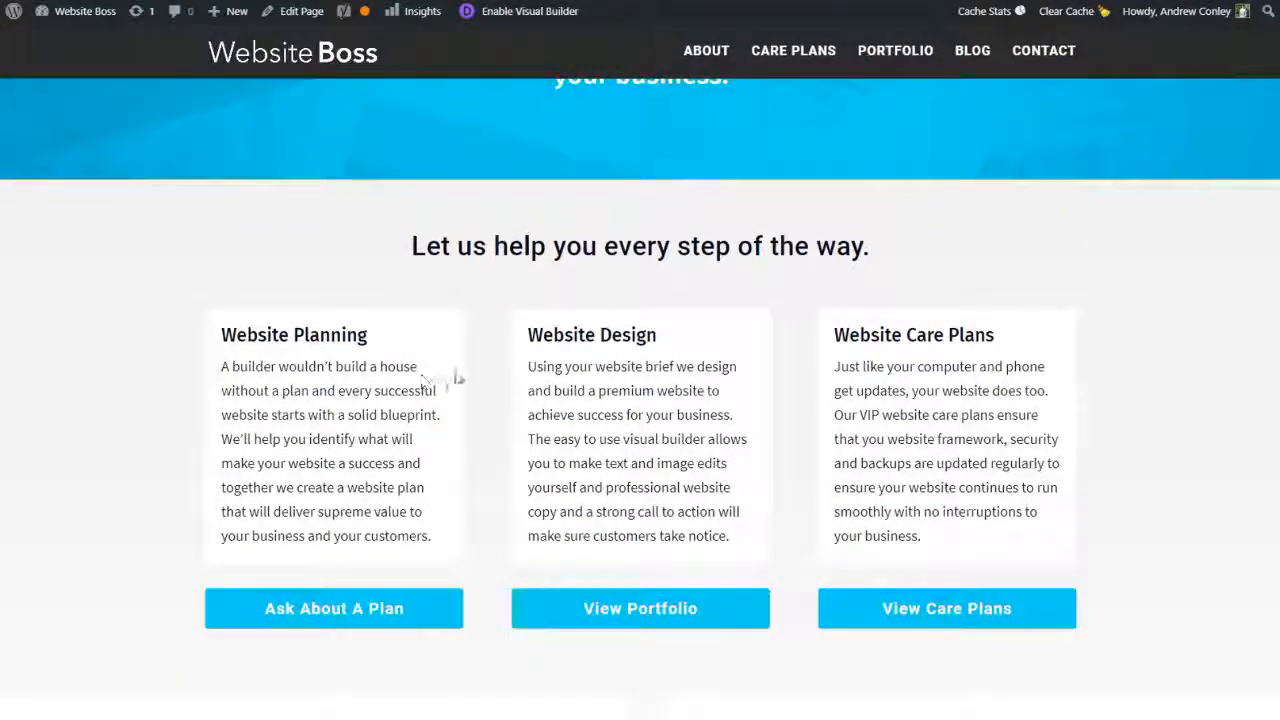